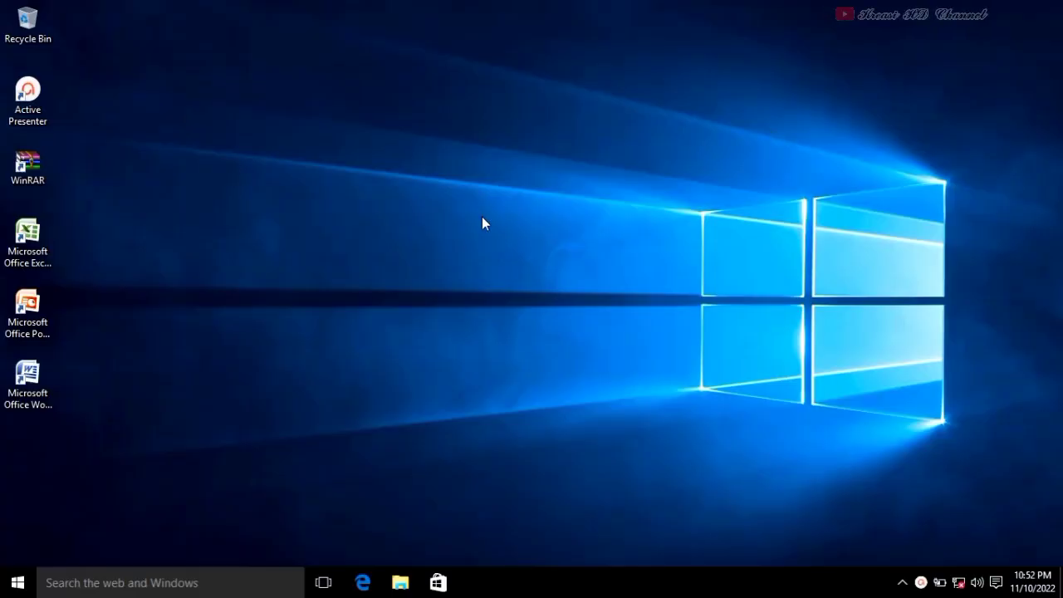
- Refresh the desktop four times from its right-click menu
{"action": "right_click", "coordinate": [481, 216]}
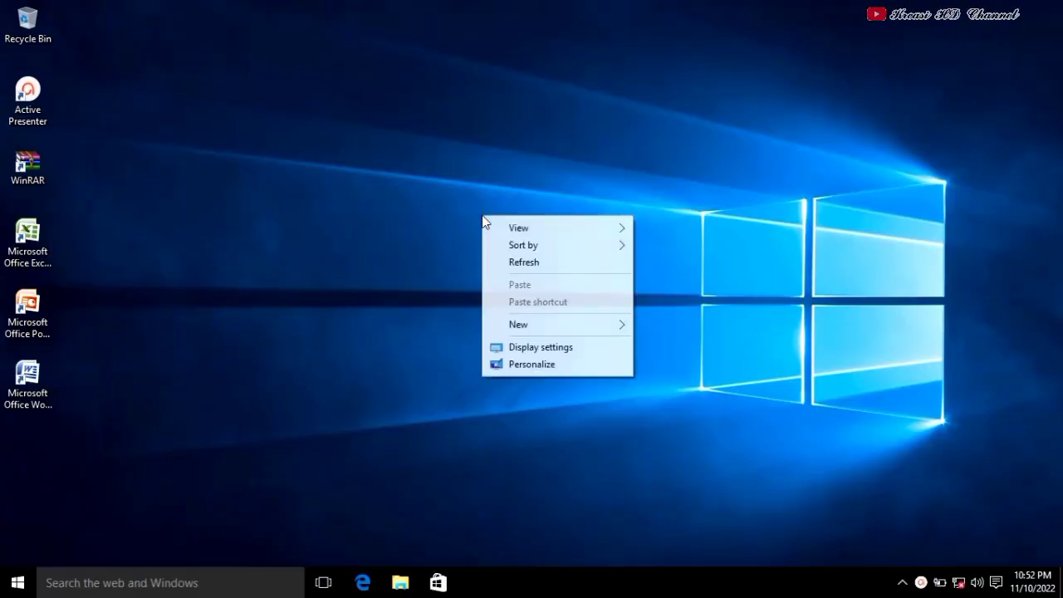
{"action": "left_click", "coordinate": [521, 263]}
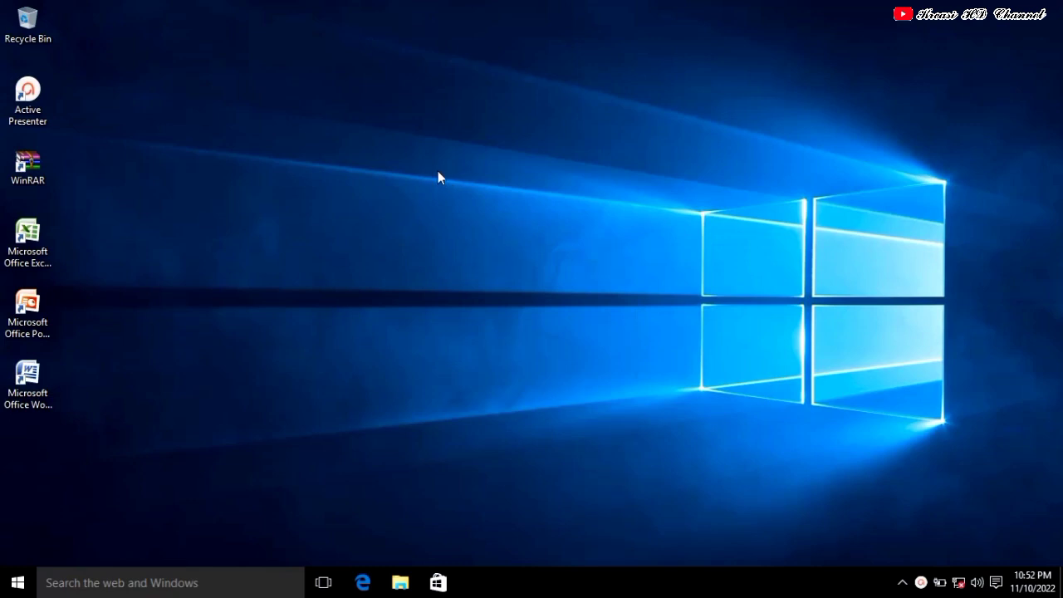
{"action": "right_click", "coordinate": [634, 137]}
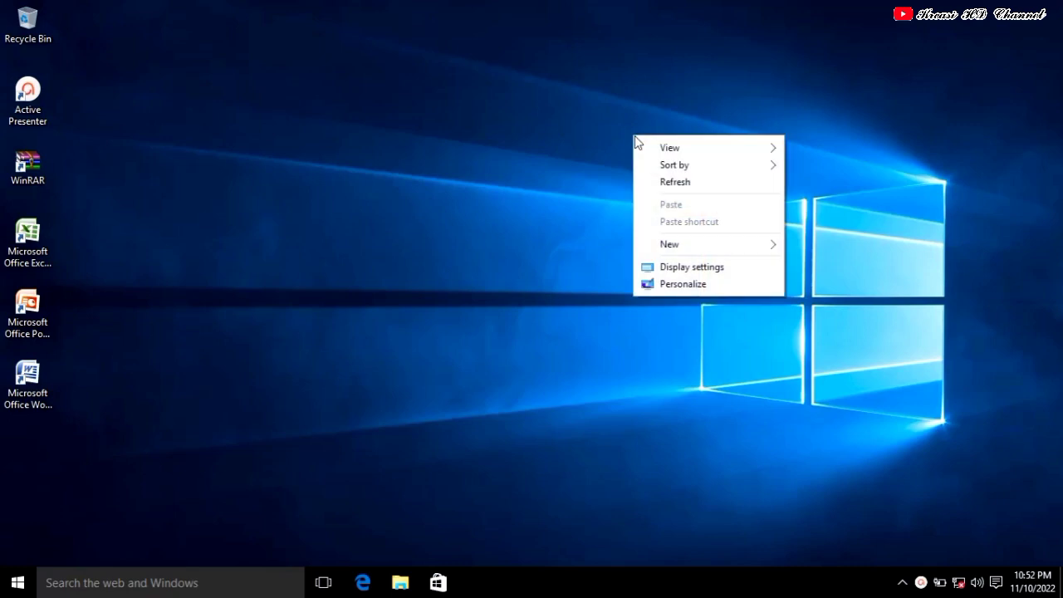
{"action": "left_click", "coordinate": [673, 183]}
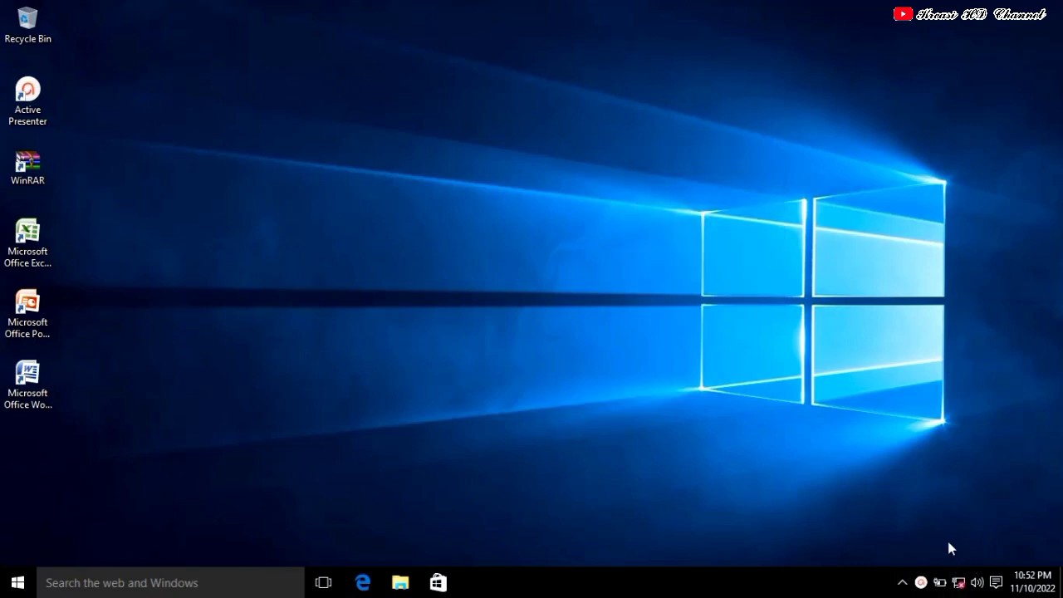
{"action": "right_click", "coordinate": [390, 129]}
{"action": "left_click", "coordinate": [441, 166]}
{"action": "right_click", "coordinate": [428, 140]}
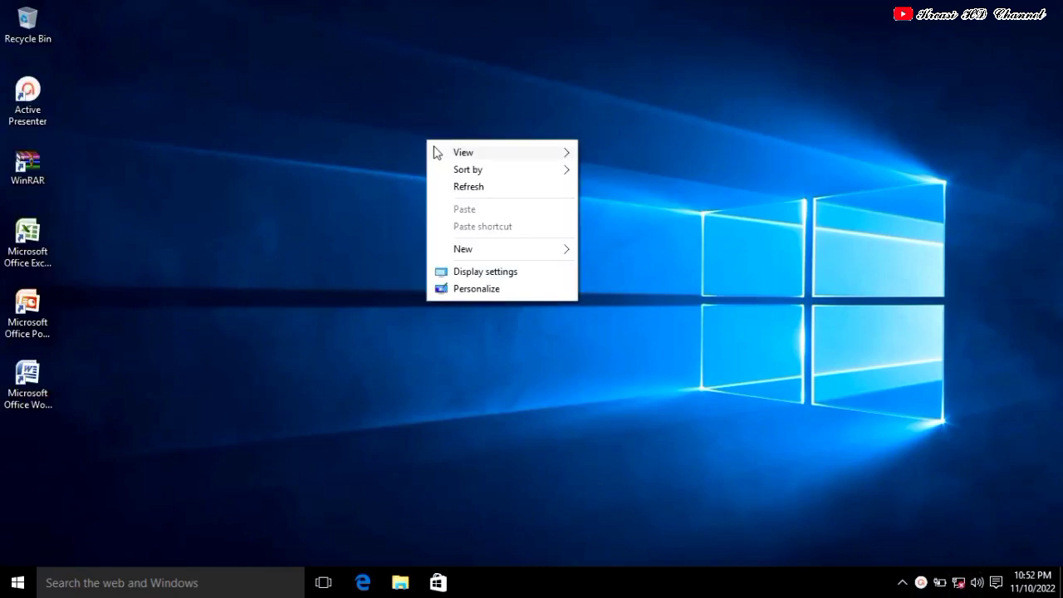
{"action": "left_click", "coordinate": [462, 186]}
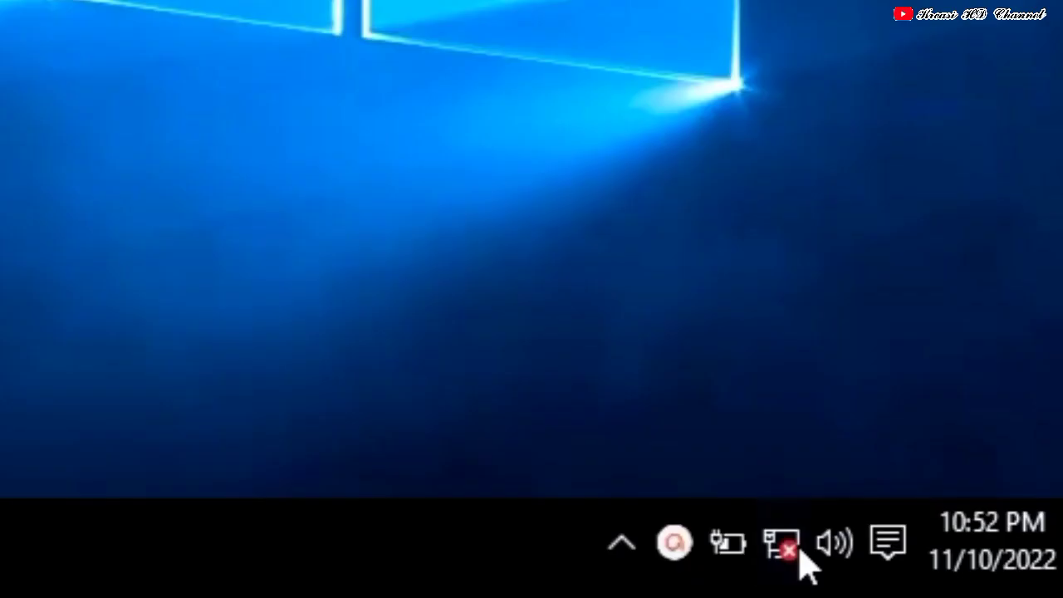
- Check the available network connections list, then close it and refresh the desktop
{"action": "left_click", "coordinate": [802, 554]}
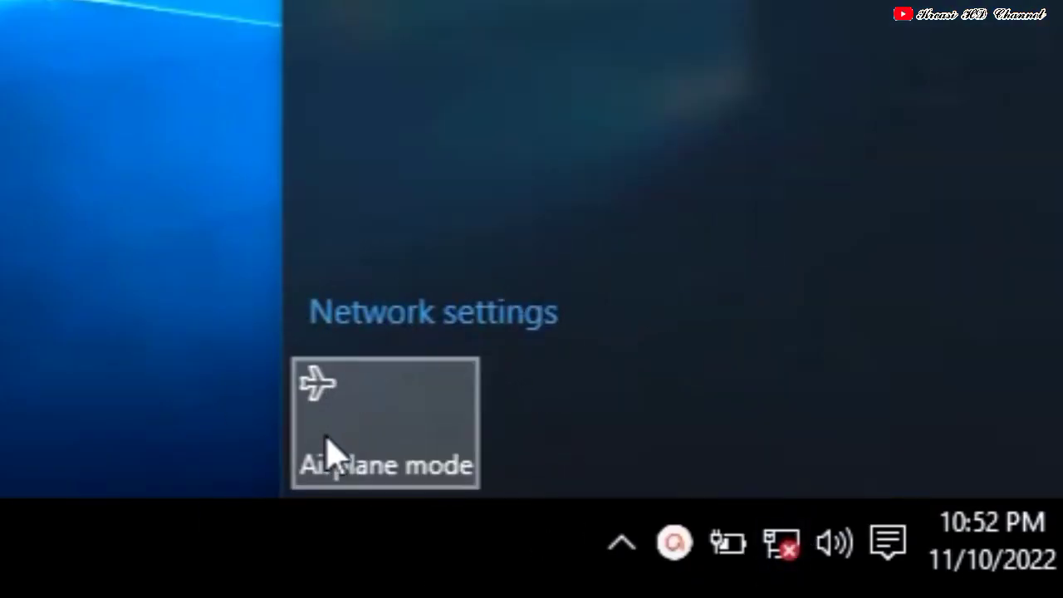
{"action": "right_click", "coordinate": [618, 265]}
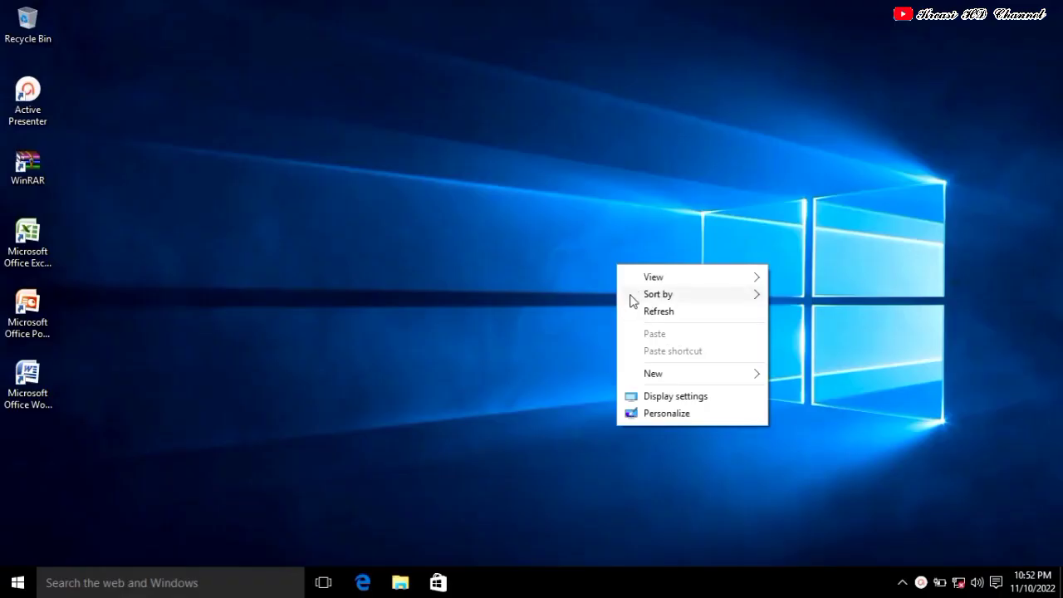
{"action": "left_click", "coordinate": [643, 311]}
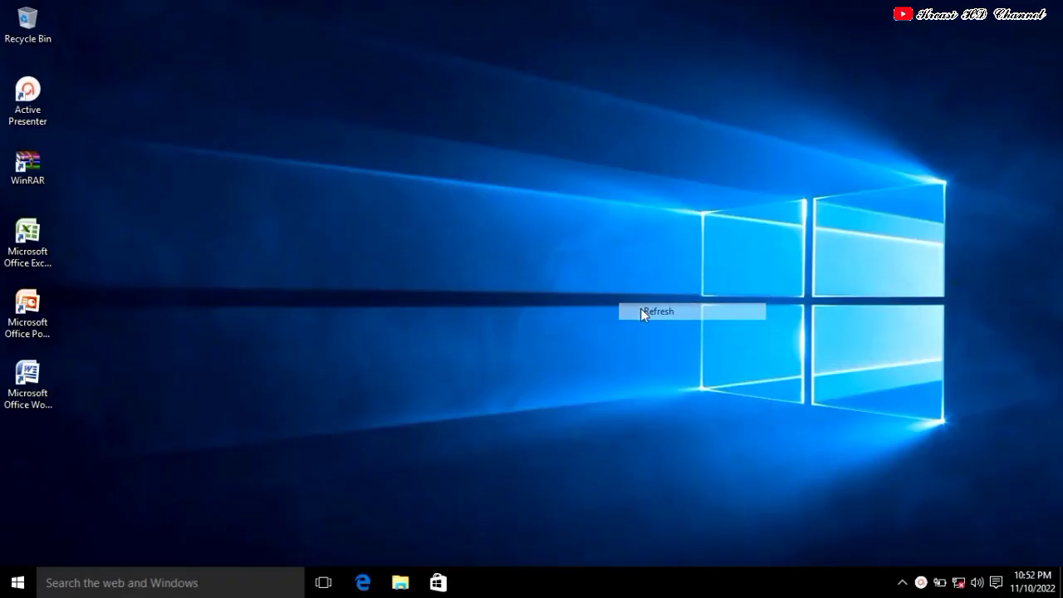
- Refresh the desktop twelve more times
{"action": "right_click", "coordinate": [430, 203]}
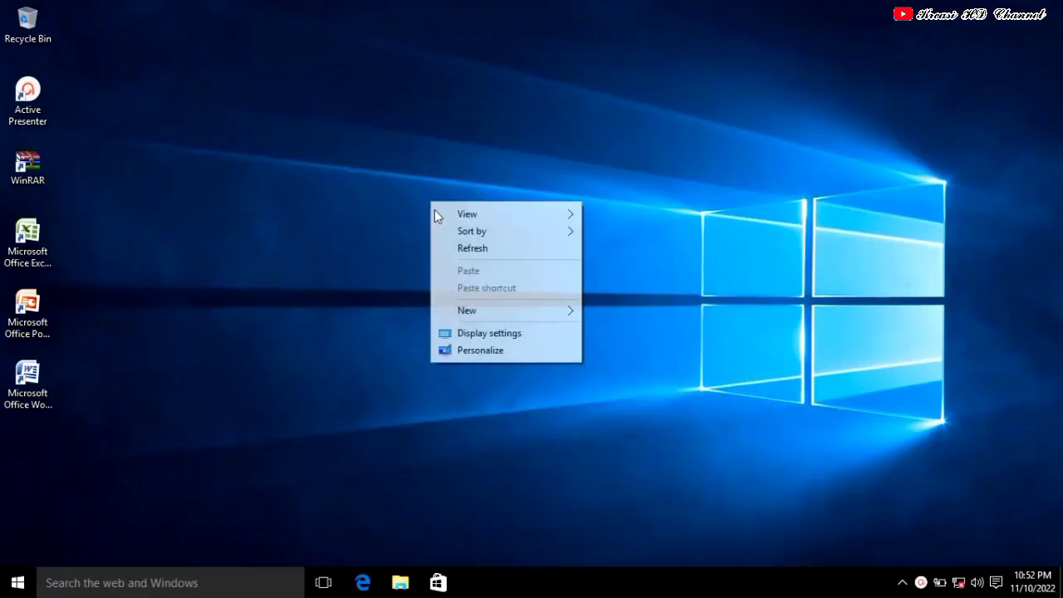
{"action": "left_click", "coordinate": [472, 248]}
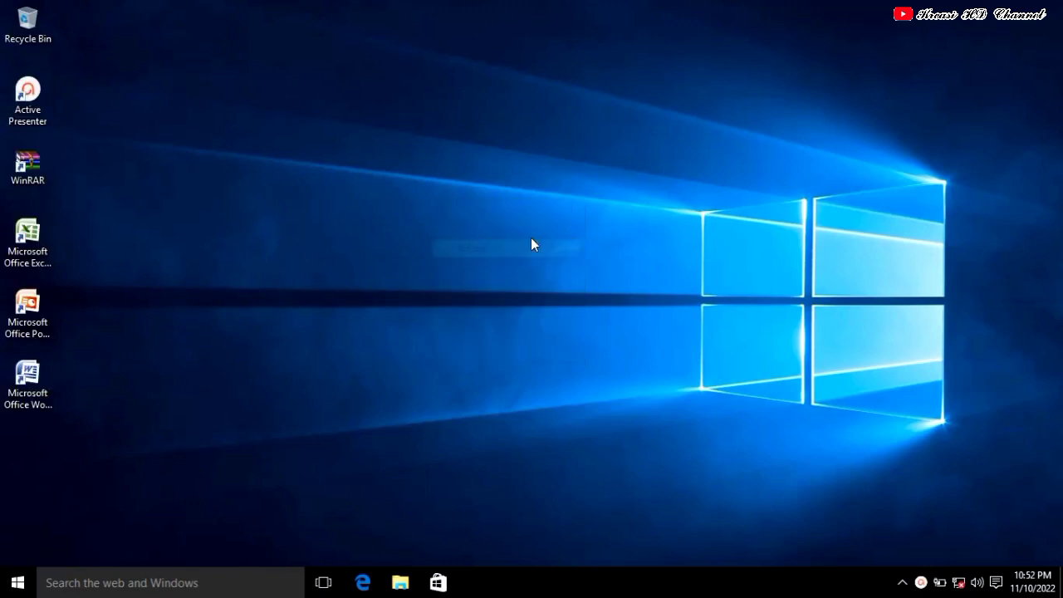
{"action": "right_click", "coordinate": [466, 262]}
{"action": "left_click", "coordinate": [519, 311]}
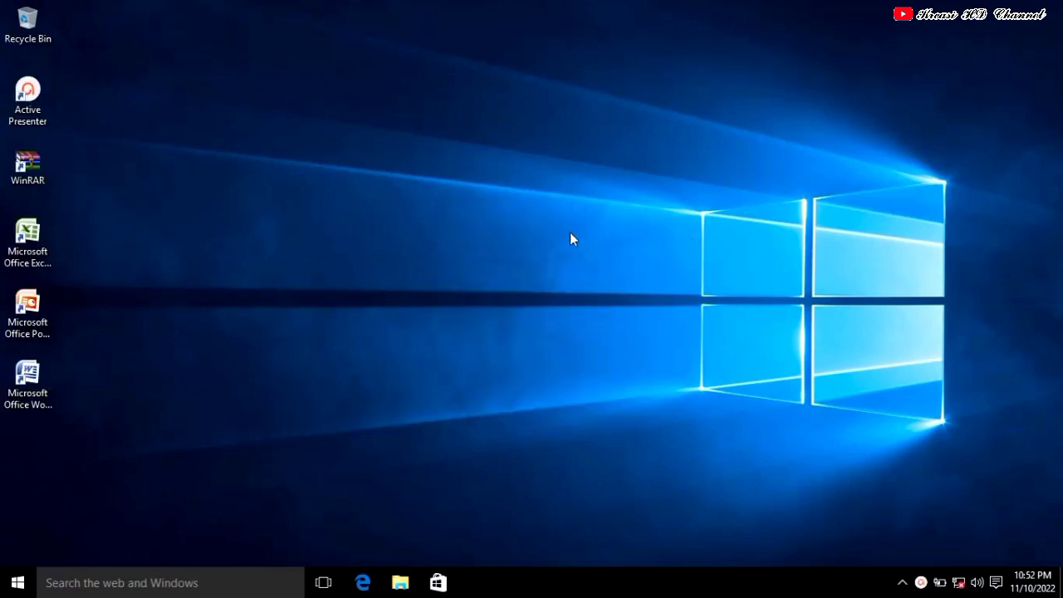
{"action": "right_click", "coordinate": [491, 243]}
{"action": "left_click", "coordinate": [526, 292]}
{"action": "right_click", "coordinate": [568, 273]}
{"action": "left_click", "coordinate": [603, 320]}
{"action": "right_click", "coordinate": [526, 143]}
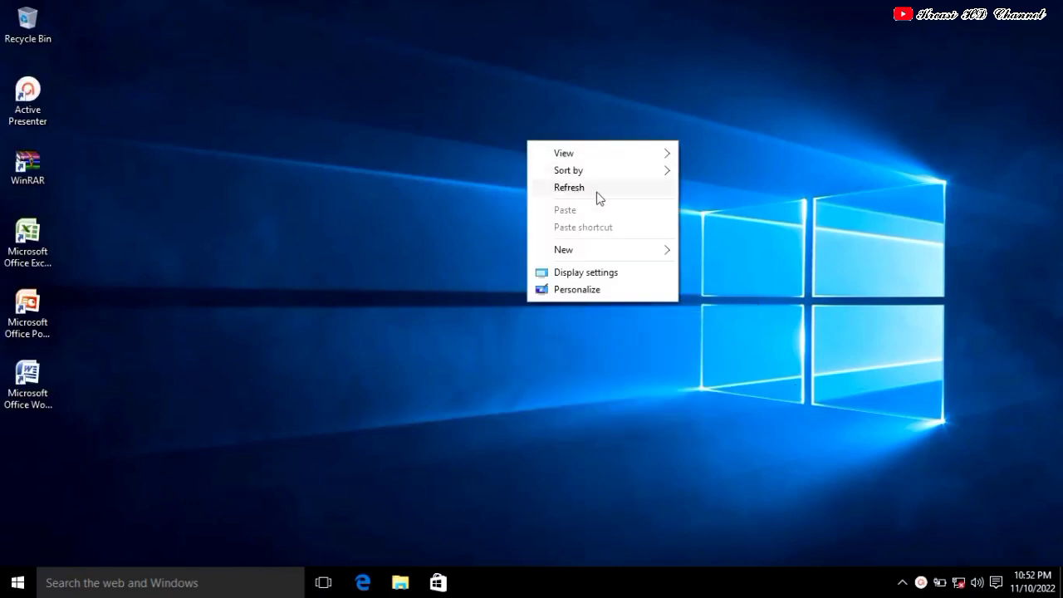
{"action": "left_click", "coordinate": [586, 188]}
{"action": "right_click", "coordinate": [523, 163]}
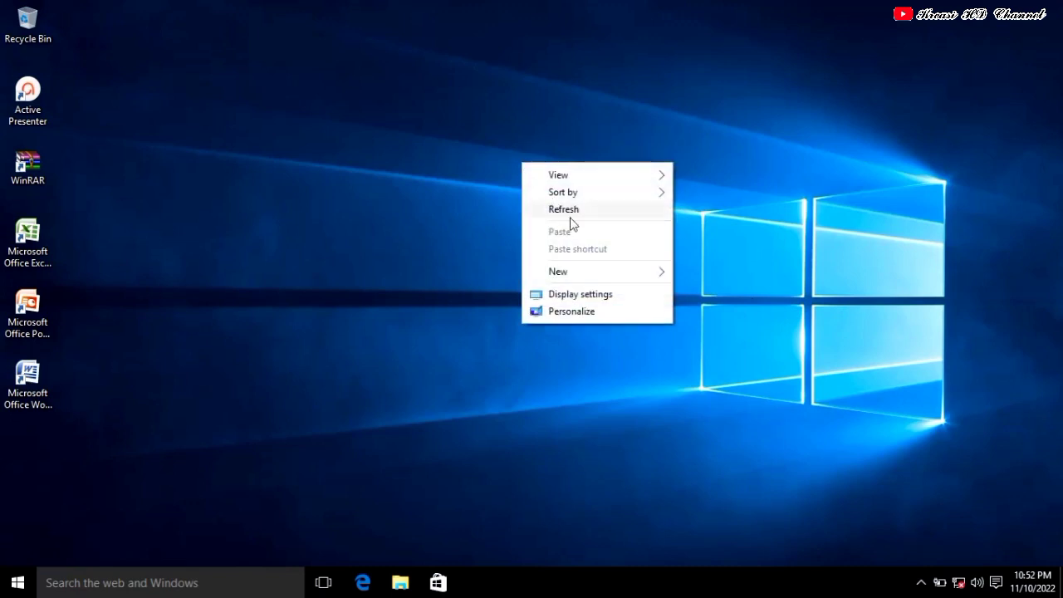
{"action": "left_click", "coordinate": [570, 216]}
{"action": "right_click", "coordinate": [540, 195]}
{"action": "left_click", "coordinate": [572, 240]}
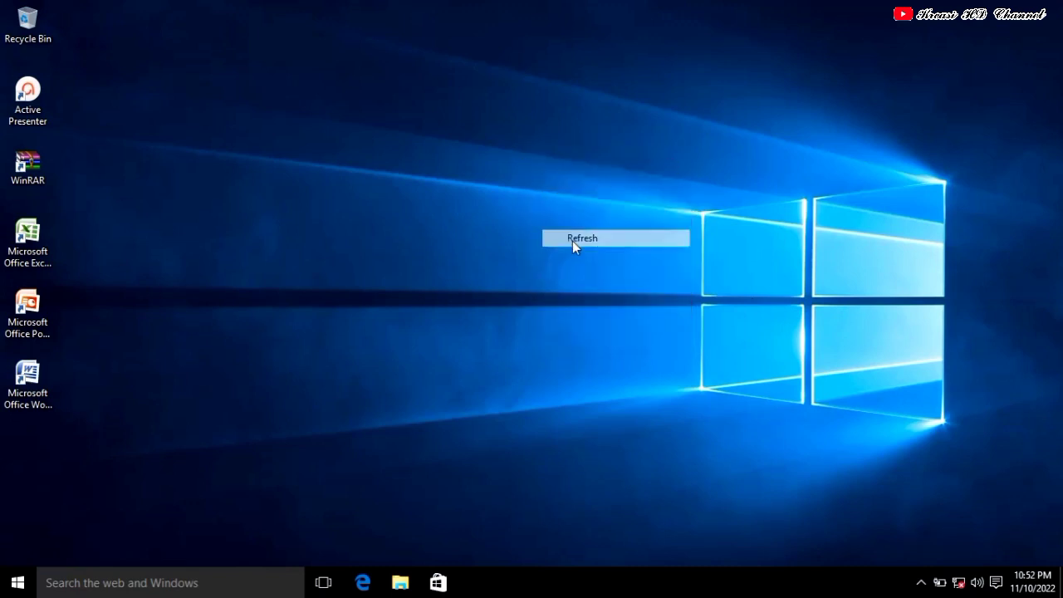
{"action": "right_click", "coordinate": [544, 177]}
{"action": "left_click", "coordinate": [584, 228]}
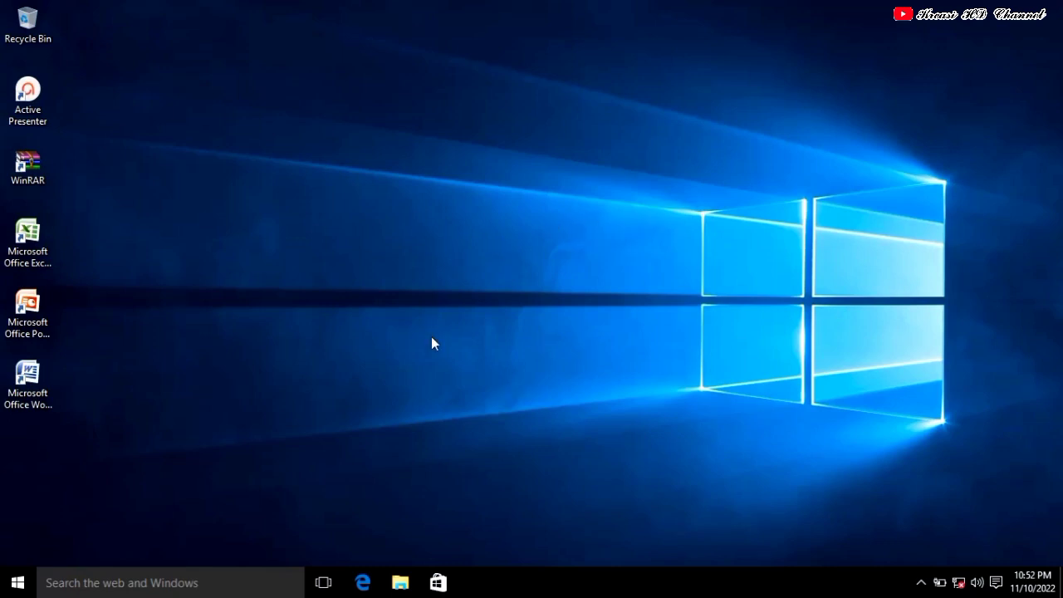
{"action": "right_click", "coordinate": [522, 280]}
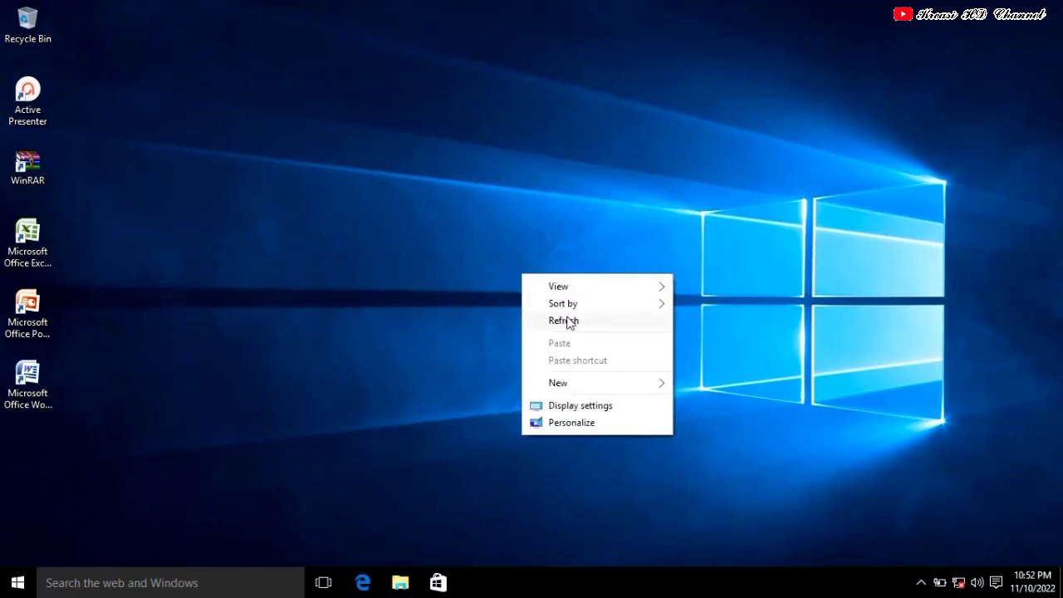
{"action": "left_click", "coordinate": [570, 319]}
{"action": "right_click", "coordinate": [561, 295]}
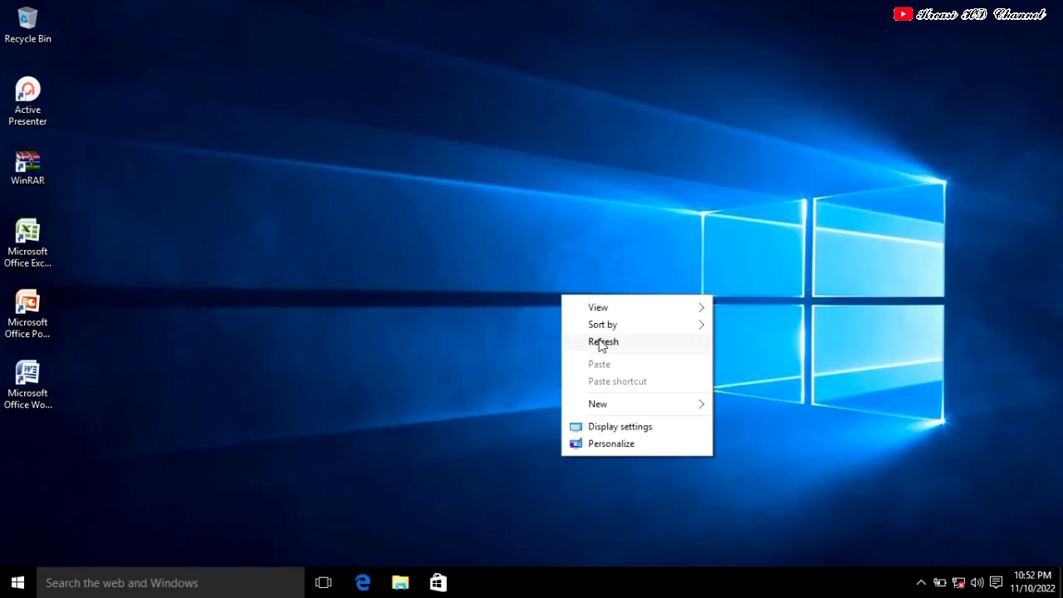
{"action": "left_click", "coordinate": [602, 343]}
{"action": "right_click", "coordinate": [569, 297]}
{"action": "left_click", "coordinate": [615, 345]}
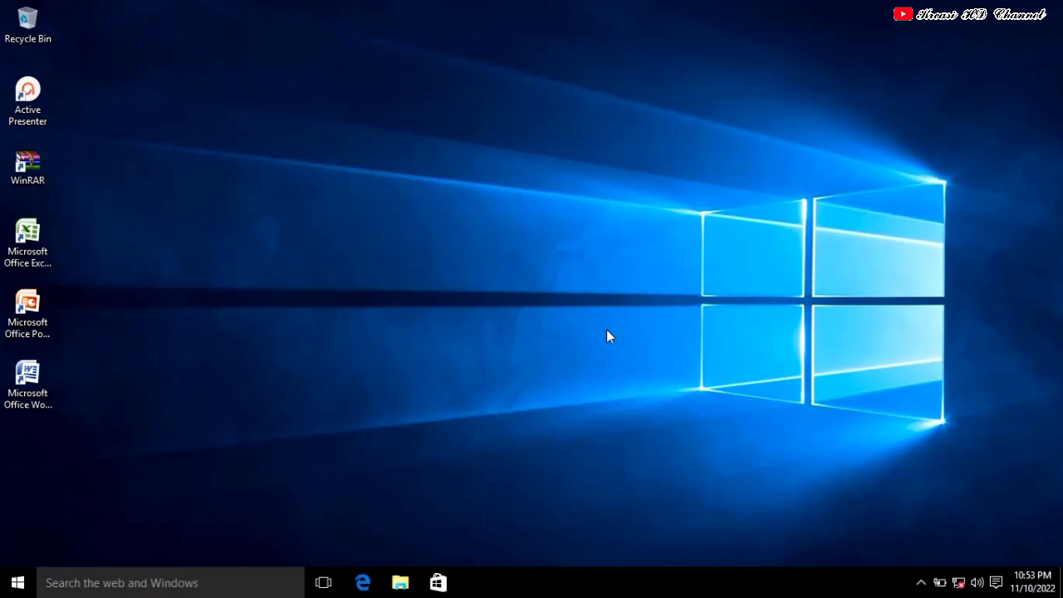
{"action": "right_click", "coordinate": [559, 164]}
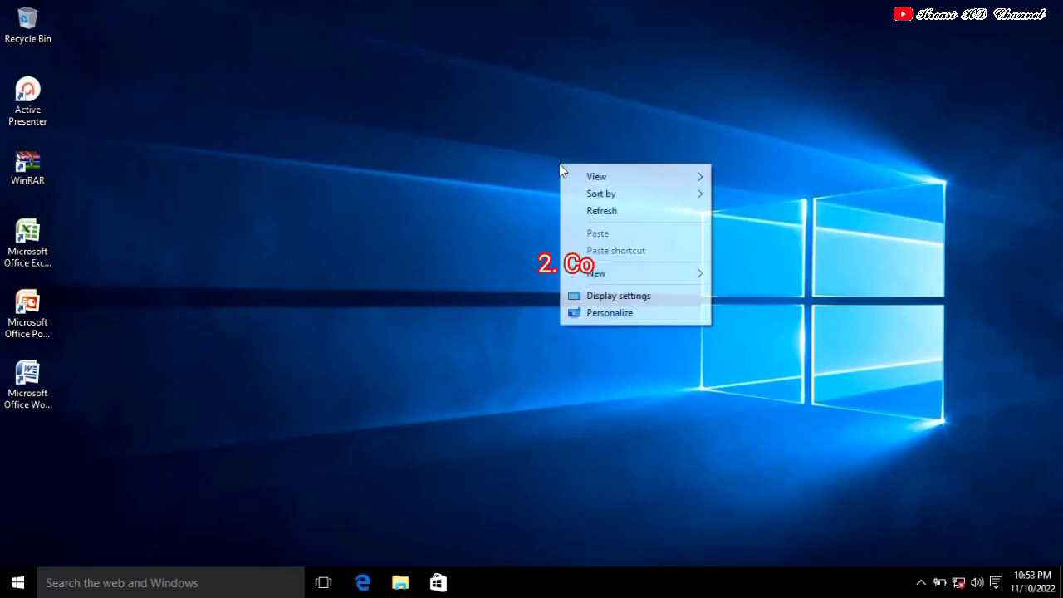
{"action": "left_click", "coordinate": [599, 211]}
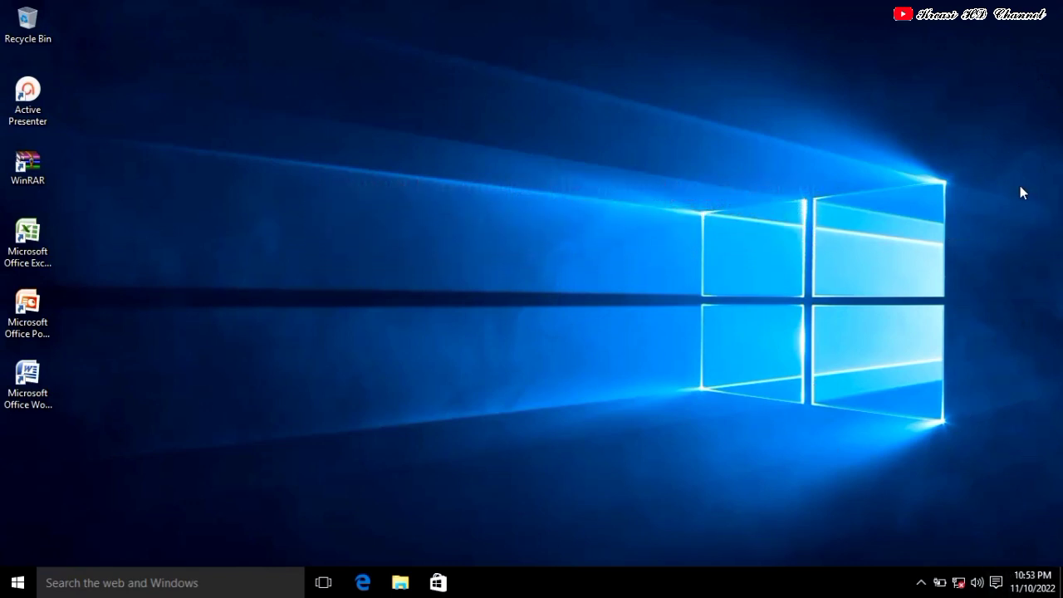
- From the quick actions panel, search for wireless display and audio devices, then close the search
{"action": "left_click", "coordinate": [1001, 583]}
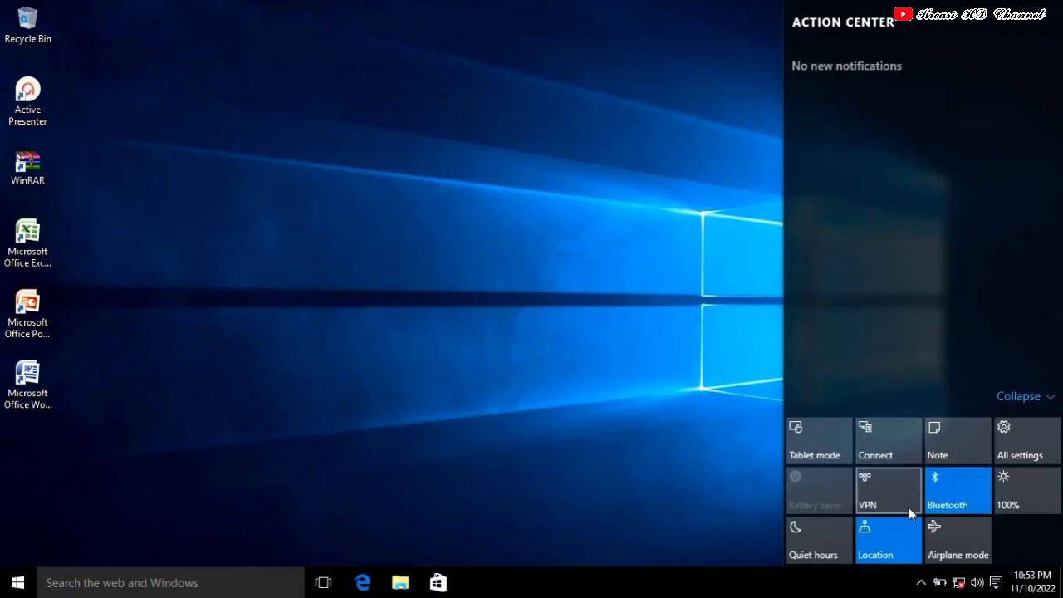
{"action": "left_click", "coordinate": [891, 440]}
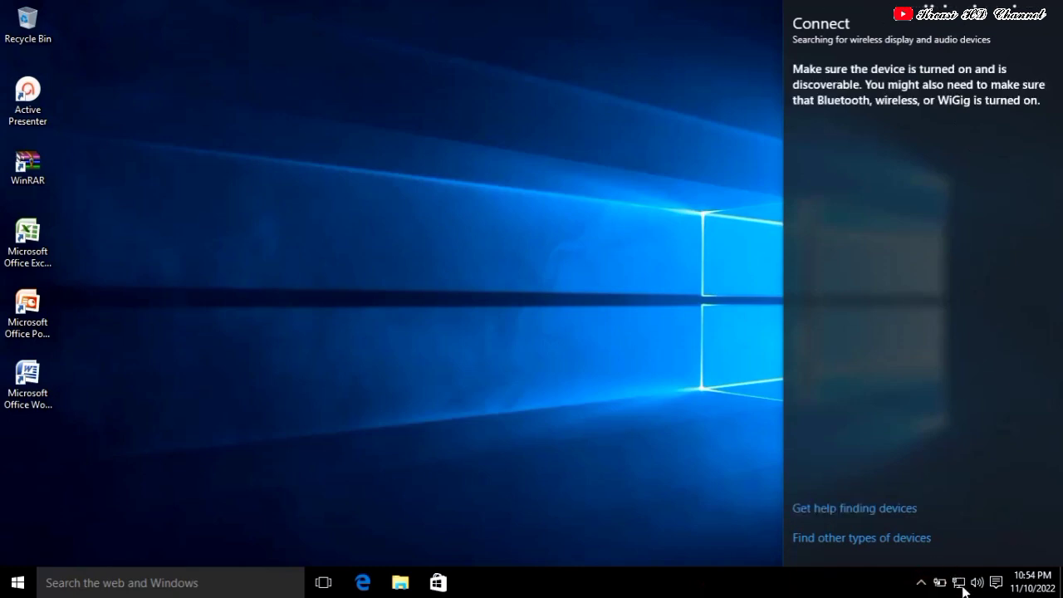
{"action": "left_click", "coordinate": [449, 168]}
- Refresh the desktop and glance at the network connections list again
{"action": "right_click", "coordinate": [479, 214]}
{"action": "left_click", "coordinate": [518, 261]}
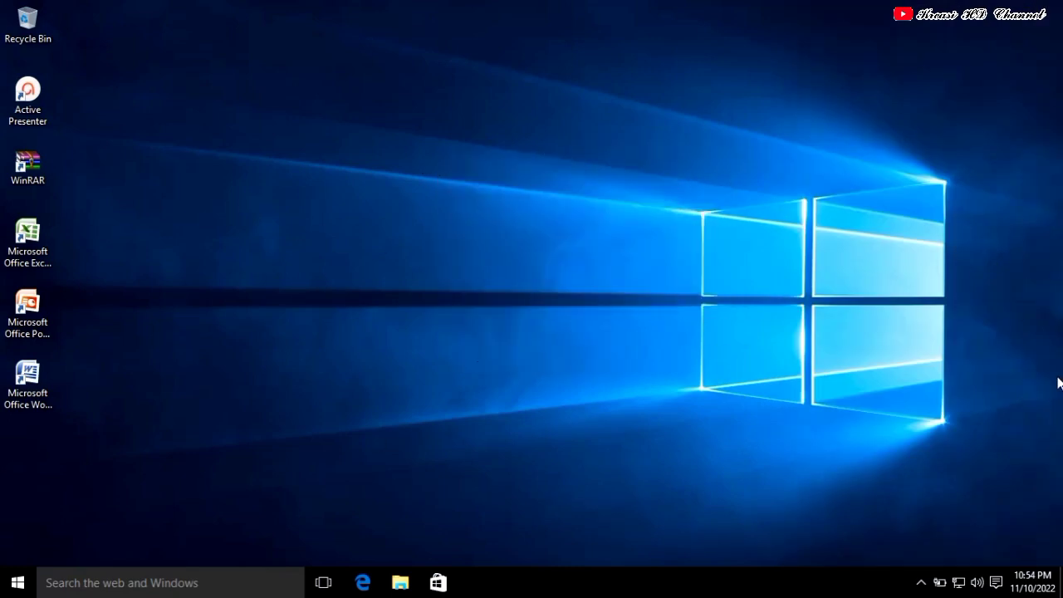
{"action": "left_click", "coordinate": [959, 582]}
{"action": "left_click", "coordinate": [686, 412]}
- Search Windows for 'device' and launch Device Manager from the results
{"action": "left_click", "coordinate": [96, 583]}
{"action": "type", "text": "dev"}
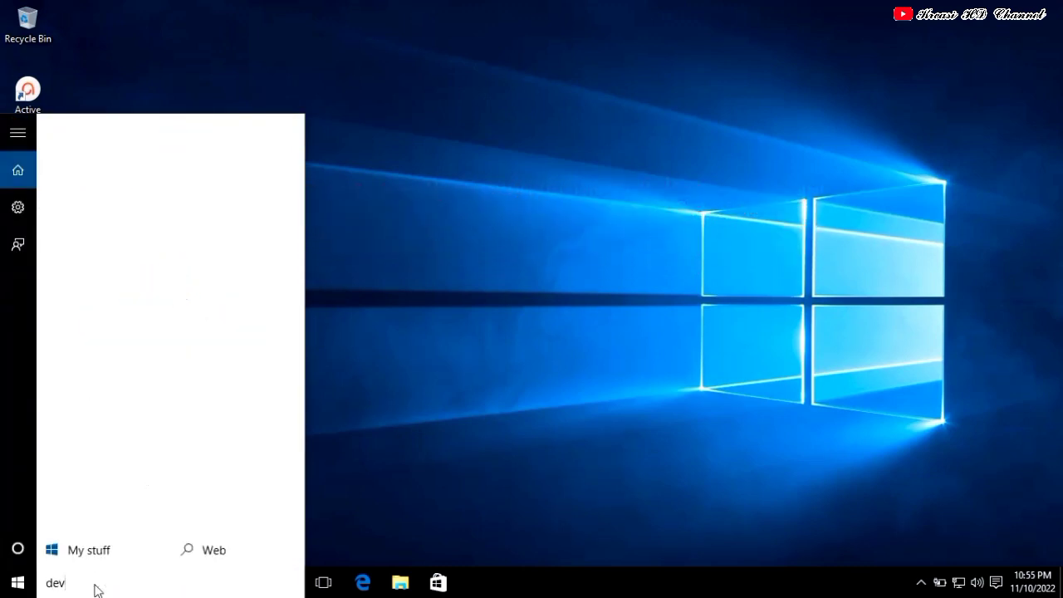
{"action": "type", "text": "ice"}
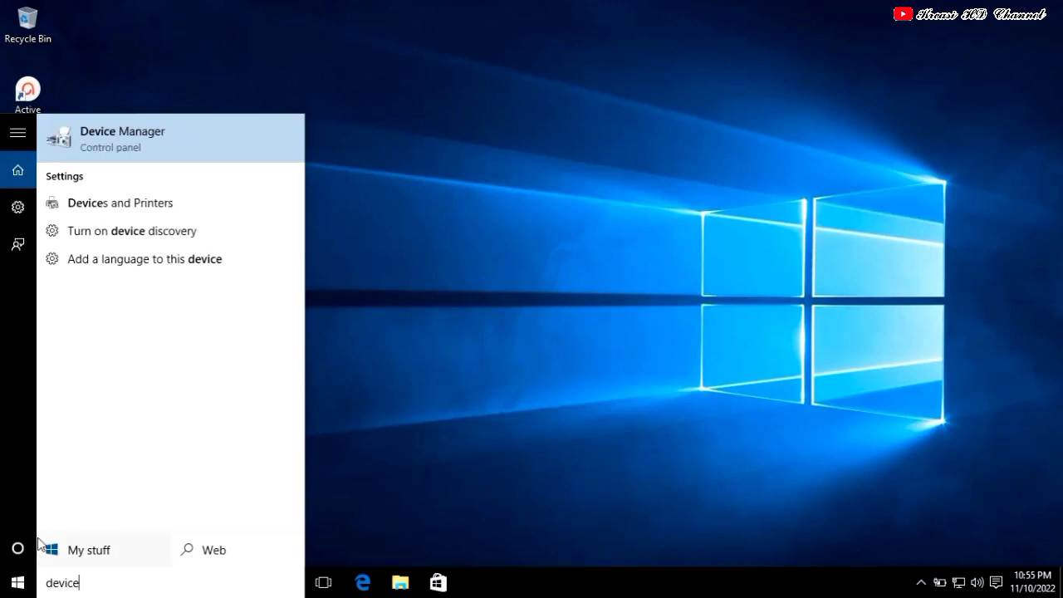
{"action": "left_click", "coordinate": [134, 139]}
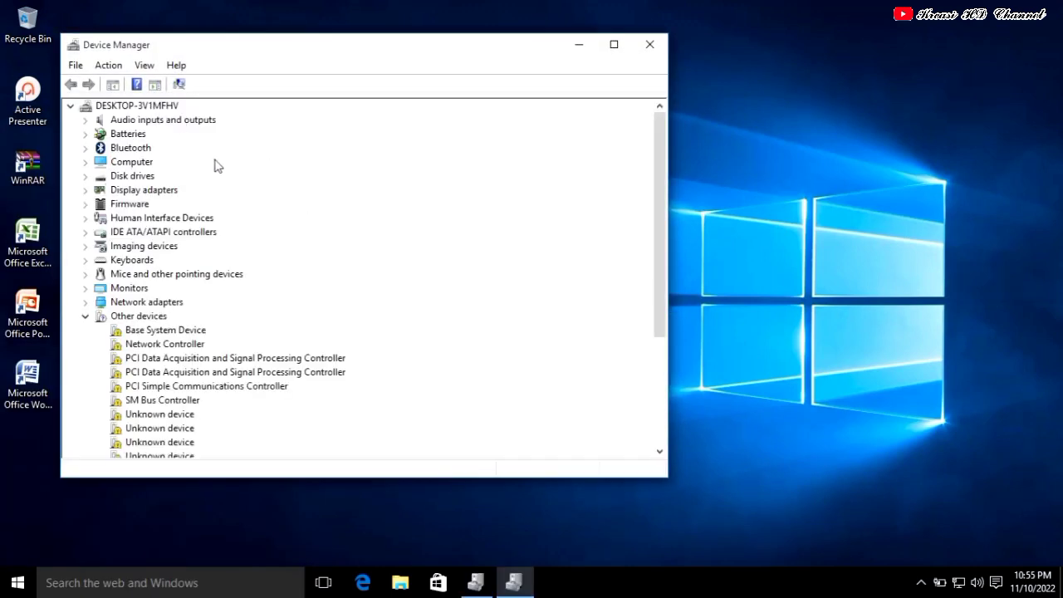
- Maximise Device Manager, re-expand Other devices and scroll until Network Controller shows
{"action": "left_click", "coordinate": [616, 45]}
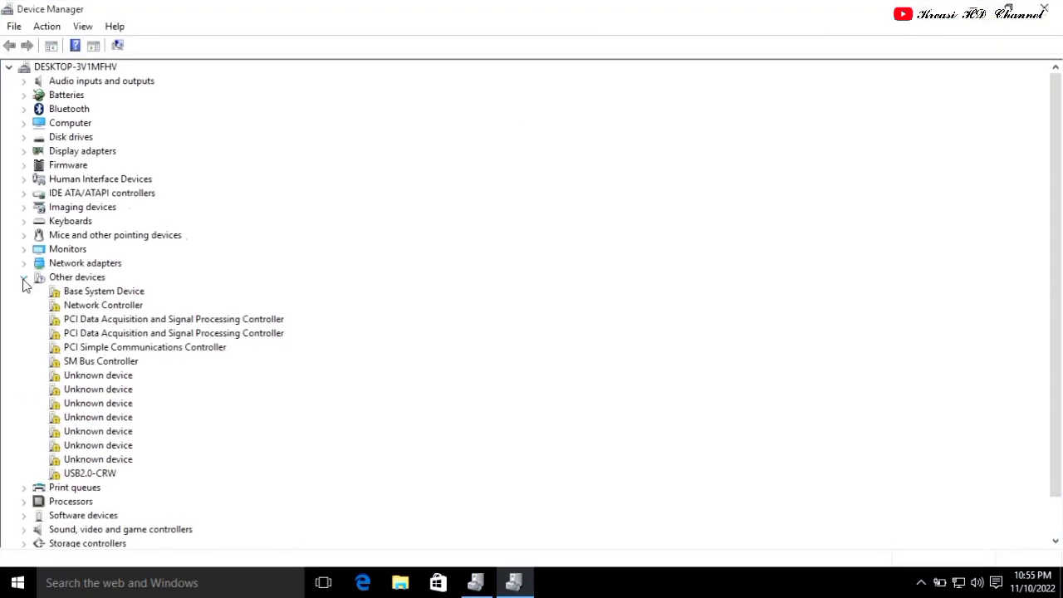
{"action": "left_click", "coordinate": [23, 277]}
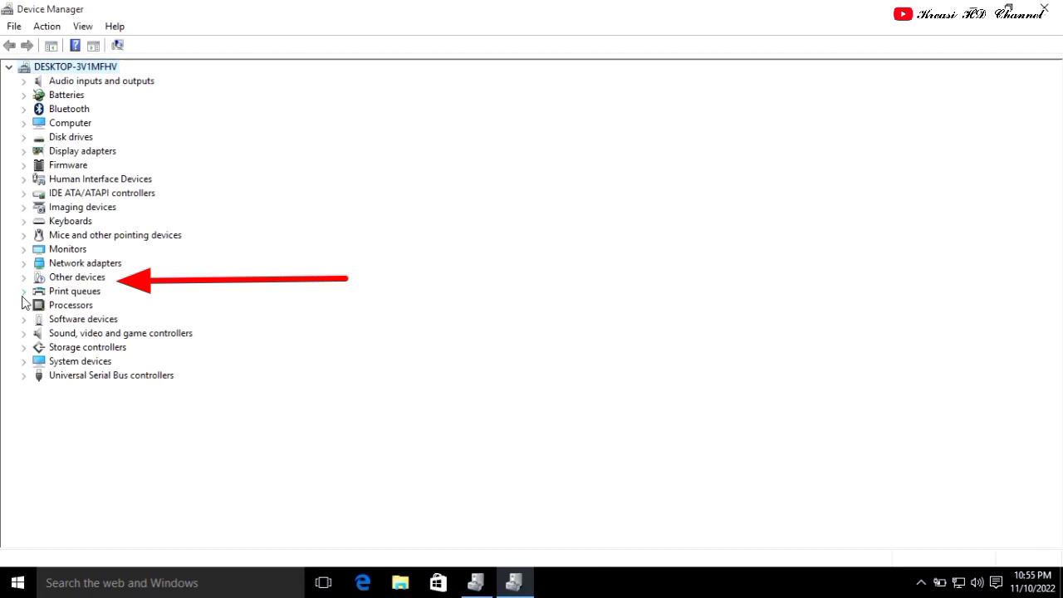
{"action": "left_click", "coordinate": [24, 292]}
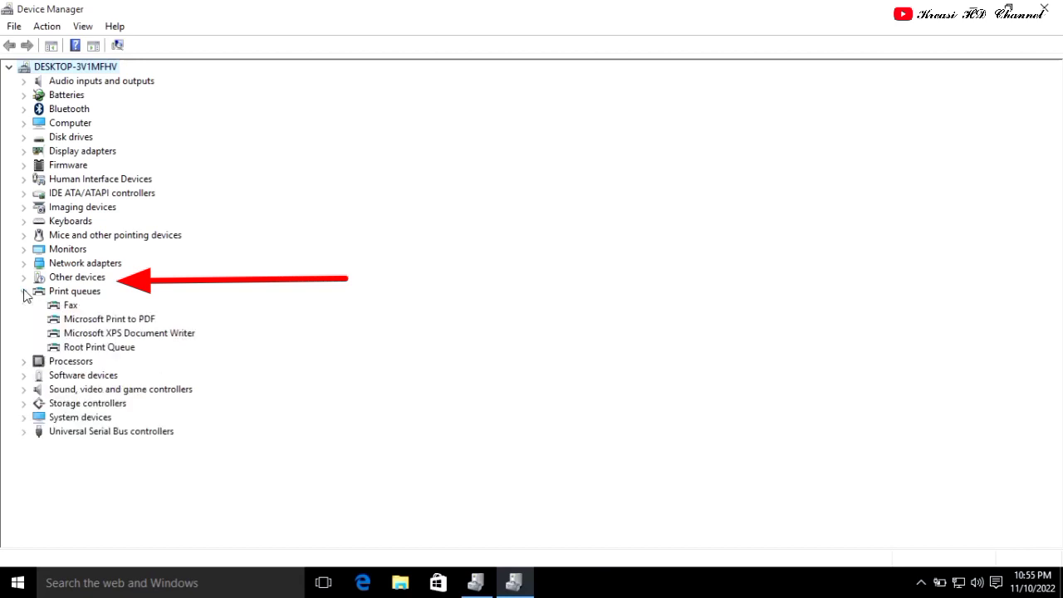
{"action": "left_click", "coordinate": [24, 292]}
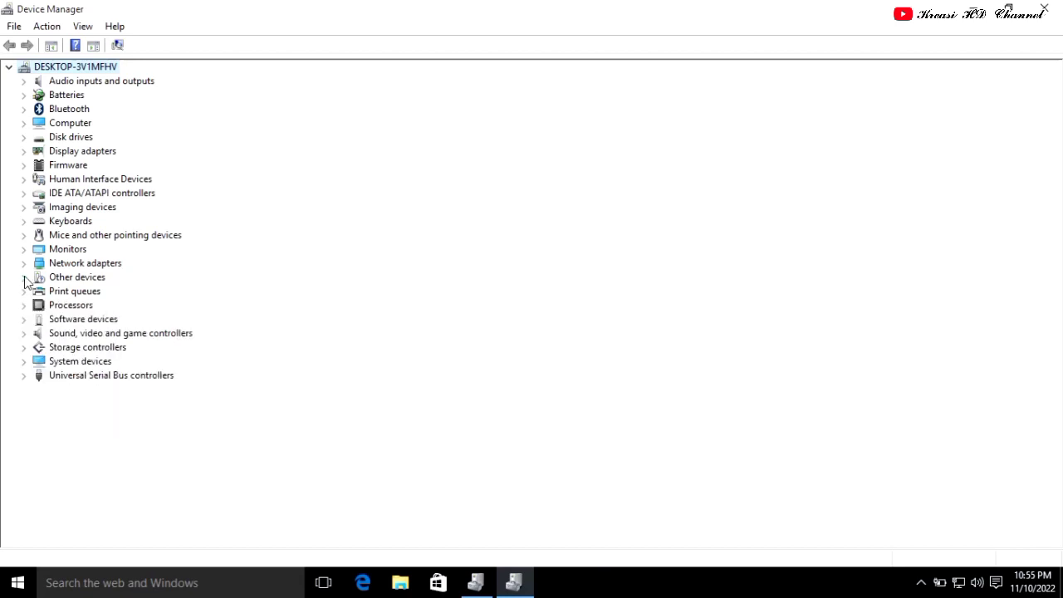
{"action": "left_click", "coordinate": [25, 277]}
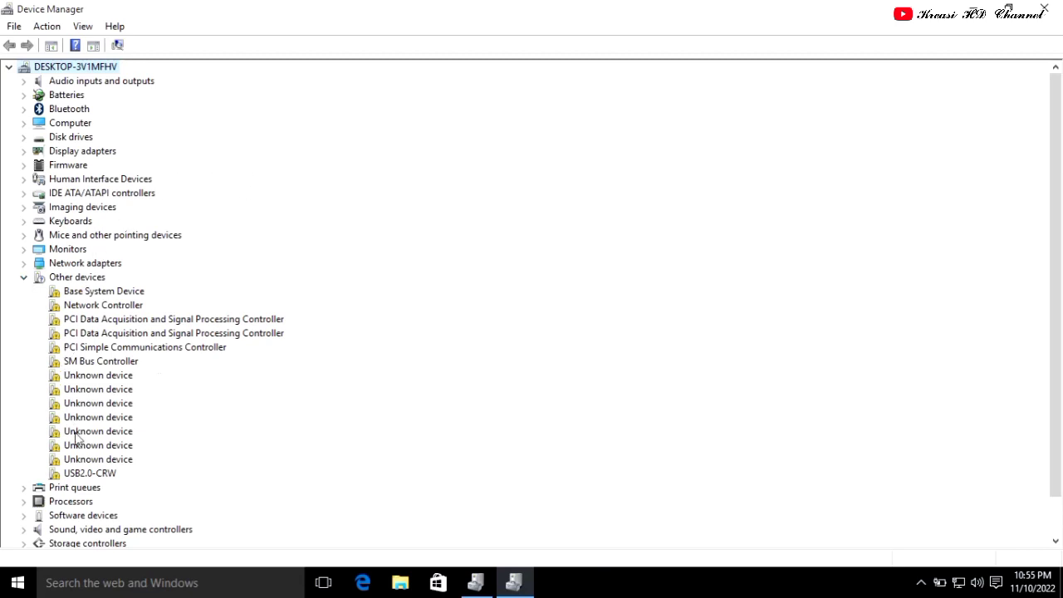
{"action": "scroll", "coordinate": [187, 422], "scroll_direction": "down", "scroll_amount": 1}
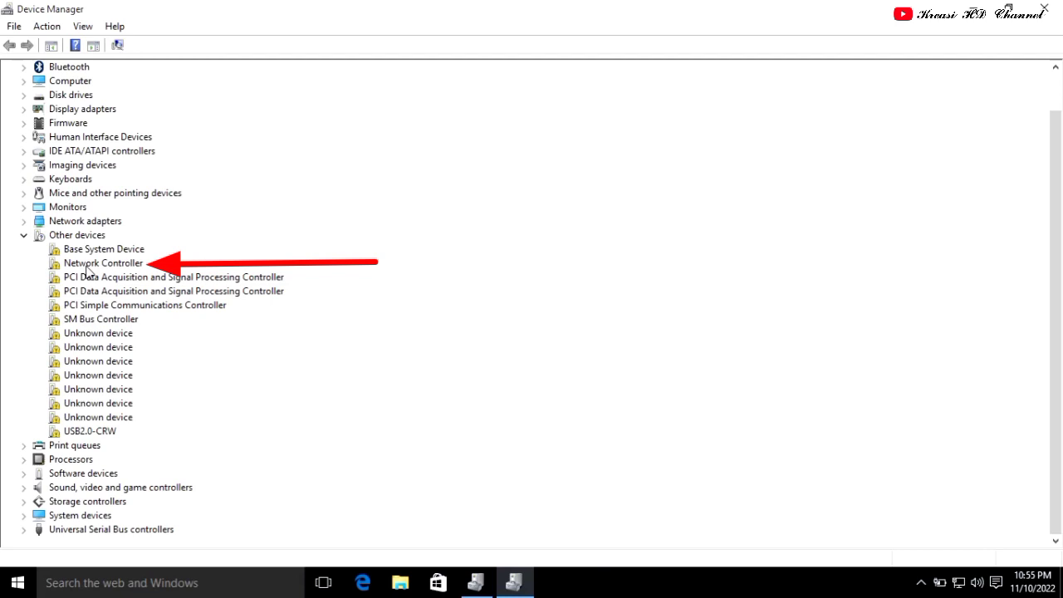
- Choose Update Driver Software from the Network Controller's context menu
{"action": "right_click", "coordinate": [86, 268]}
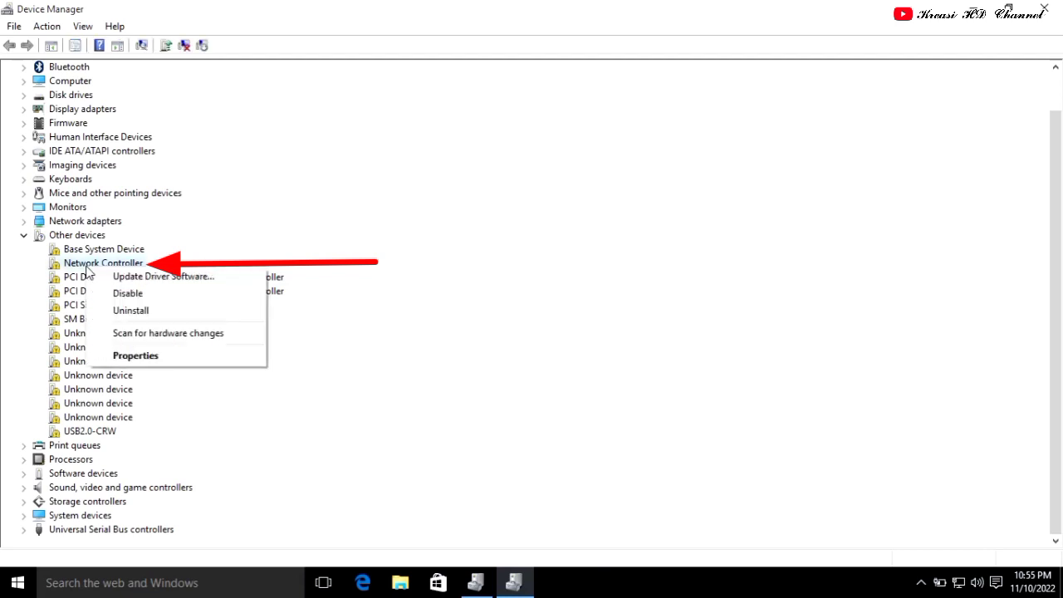
{"action": "left_click", "coordinate": [232, 280]}
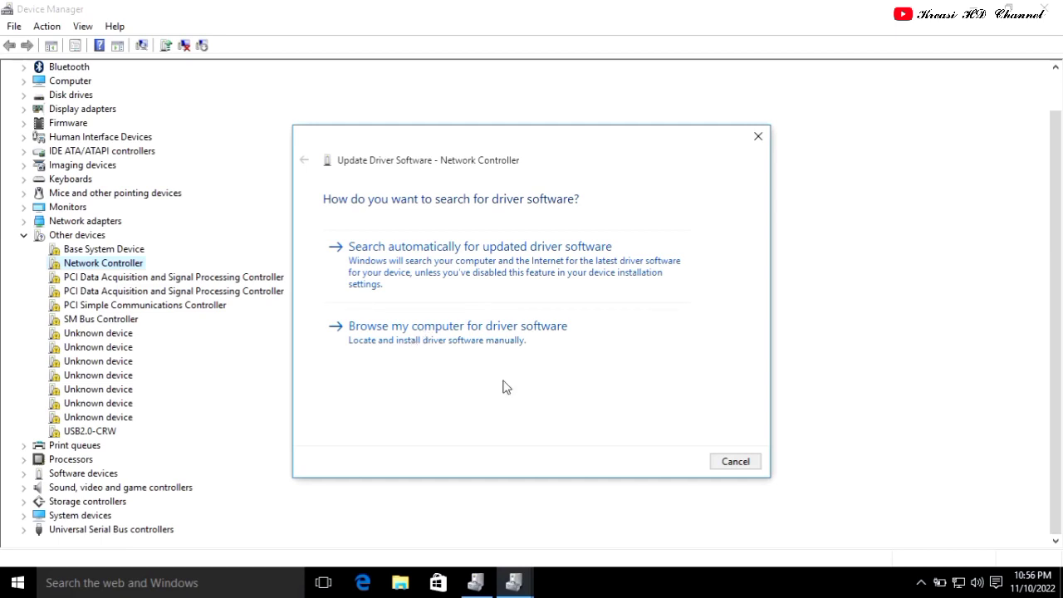
- Start the automatic online driver search and minimise the extra Device Manager window
{"action": "left_click", "coordinate": [447, 274]}
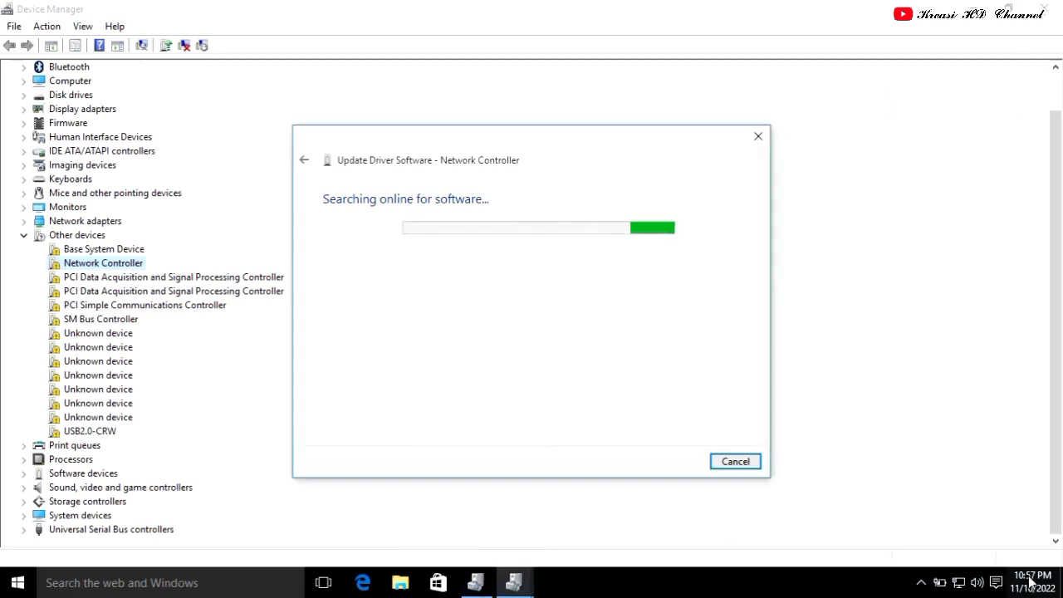
{"action": "left_click", "coordinate": [488, 583]}
{"action": "left_click", "coordinate": [492, 583]}
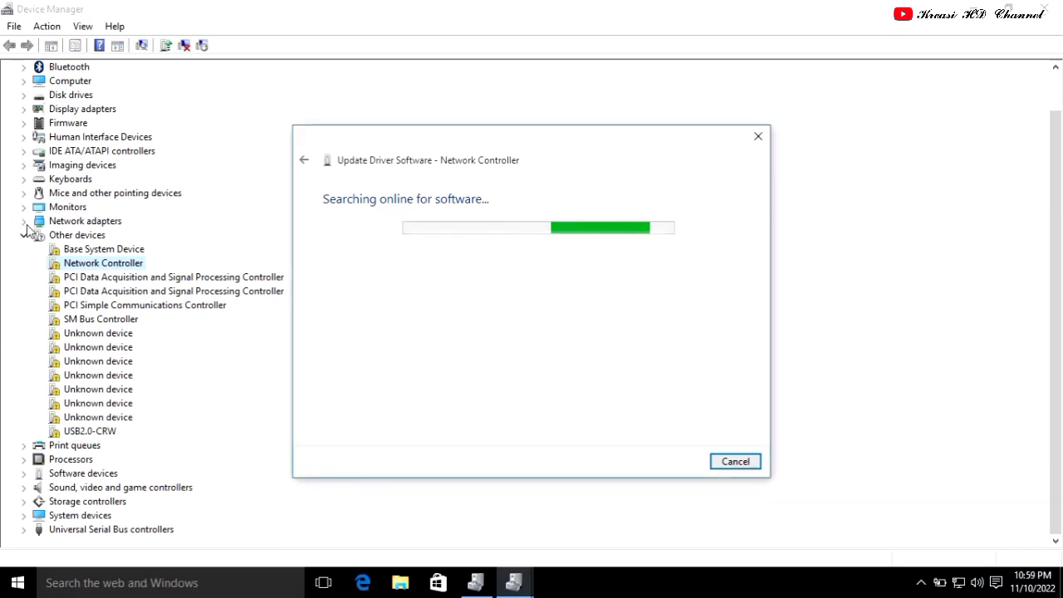
{"action": "mouse_move", "coordinate": [490, 585]}
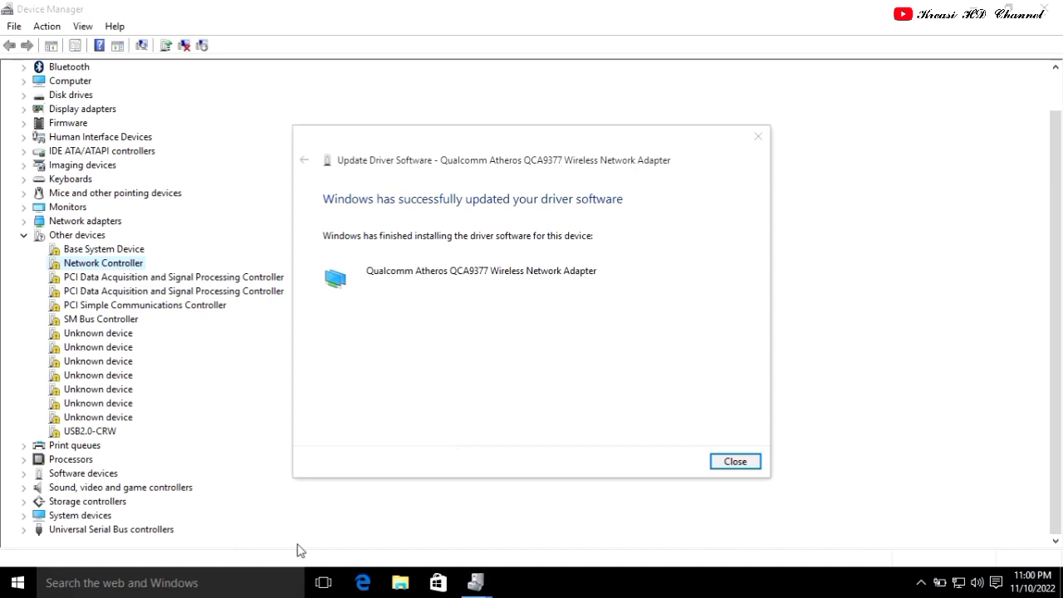
- Dismiss the install confirmation, show the new adapter under Network adapters, and view Wi-Fi networks
{"action": "left_click", "coordinate": [725, 464]}
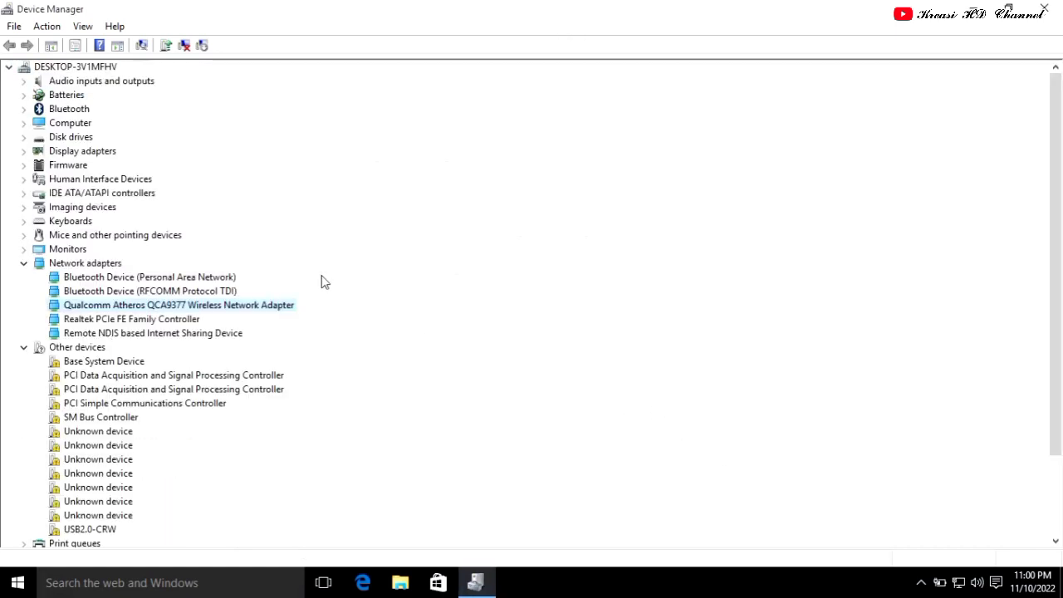
{"action": "left_click", "coordinate": [24, 264]}
{"action": "left_click", "coordinate": [24, 264]}
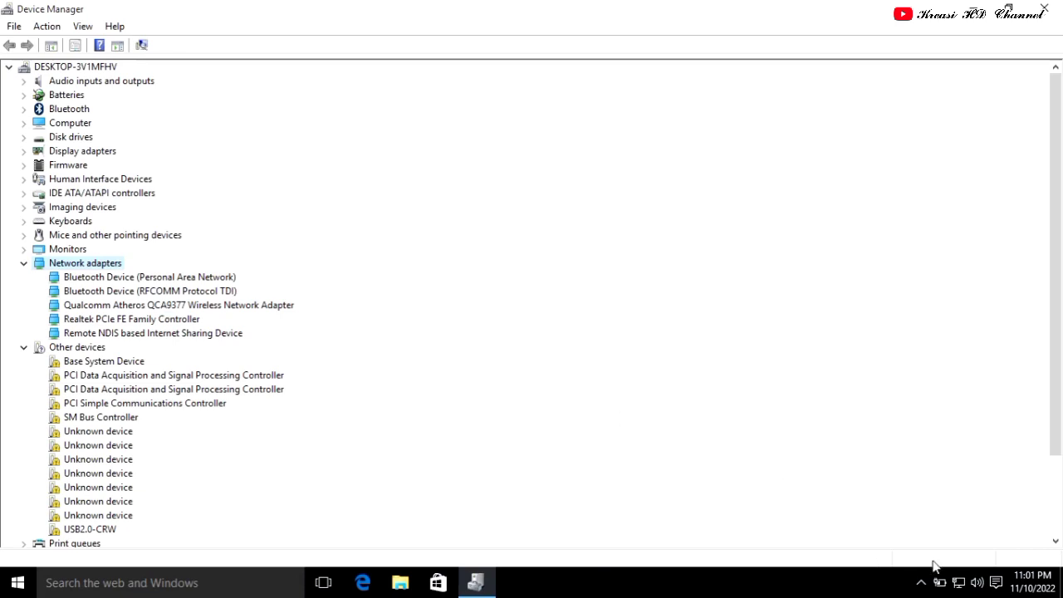
{"action": "left_click", "coordinate": [957, 580]}
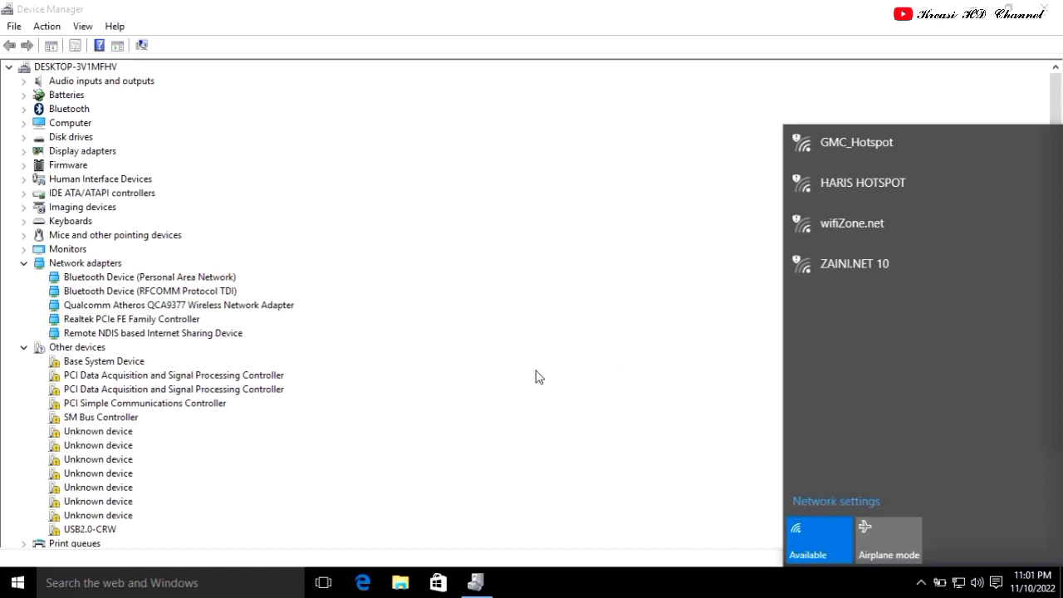
- Close the Wi-Fi list, collapse Network adapters and Other devices, and close Device Manager
{"action": "left_click", "coordinate": [605, 168]}
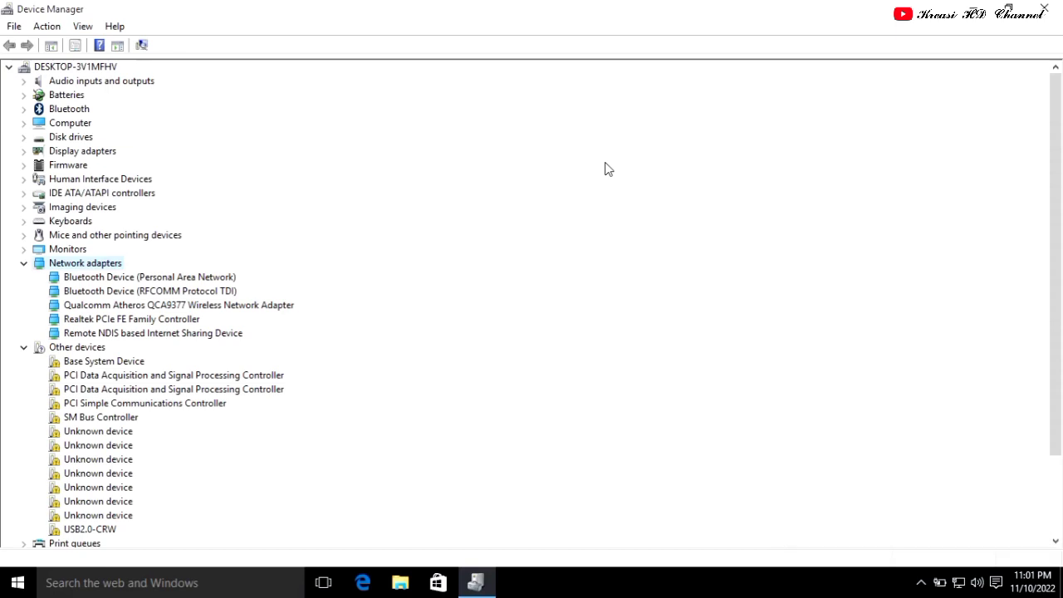
{"action": "left_click", "coordinate": [24, 263]}
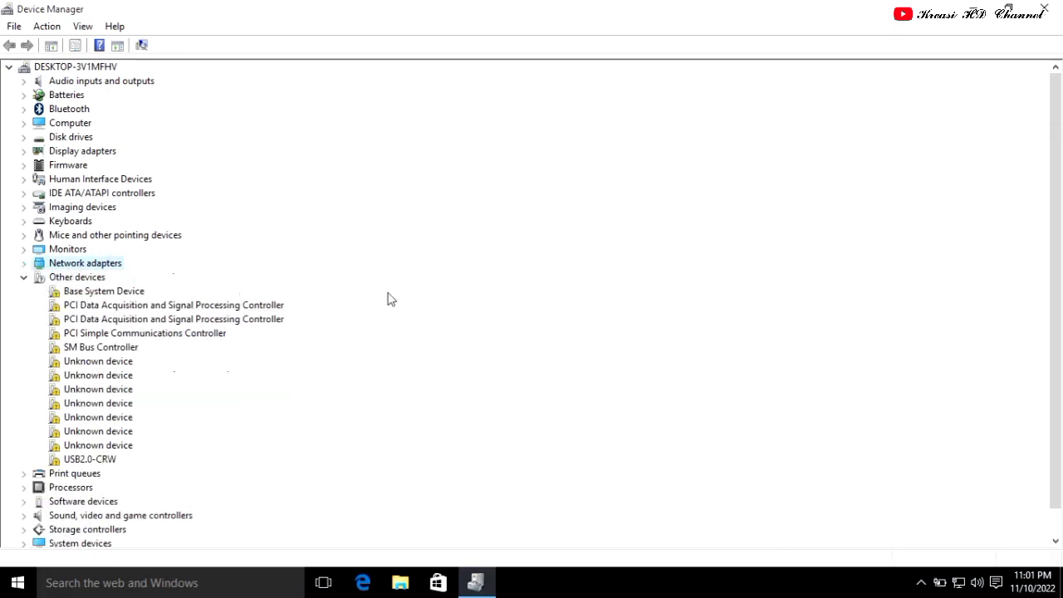
{"action": "left_click", "coordinate": [24, 278]}
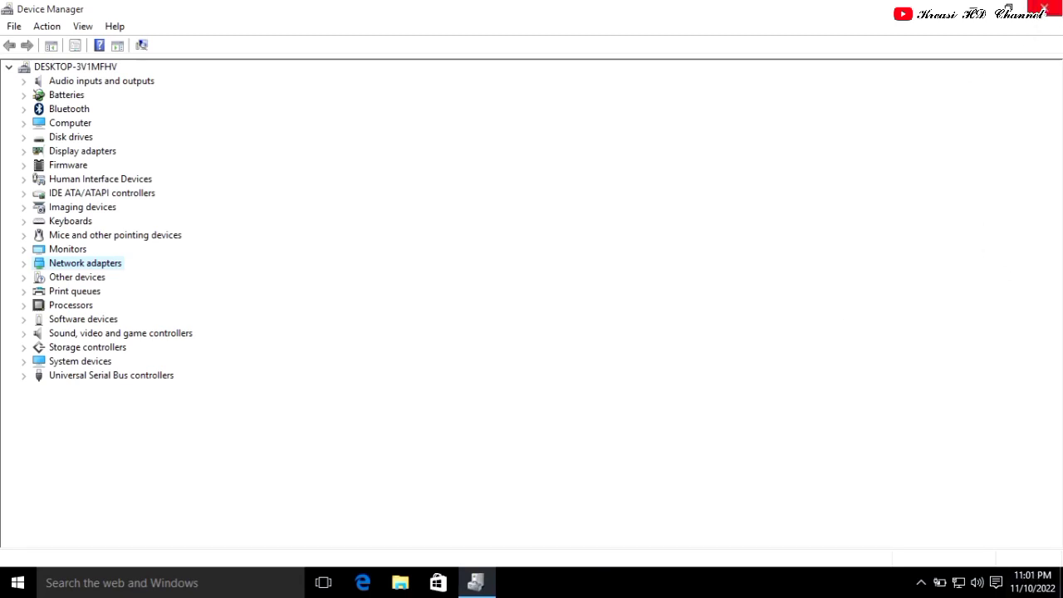
{"action": "left_click", "coordinate": [1046, 10]}
{"action": "right_click", "coordinate": [689, 221]}
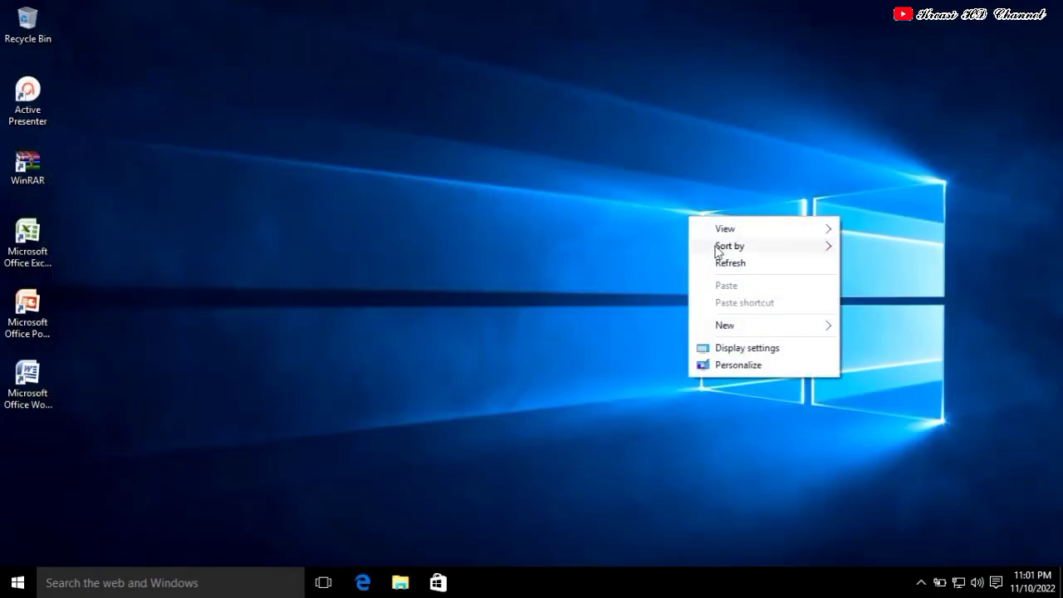
{"action": "left_click", "coordinate": [719, 261]}
{"action": "right_click", "coordinate": [729, 223]}
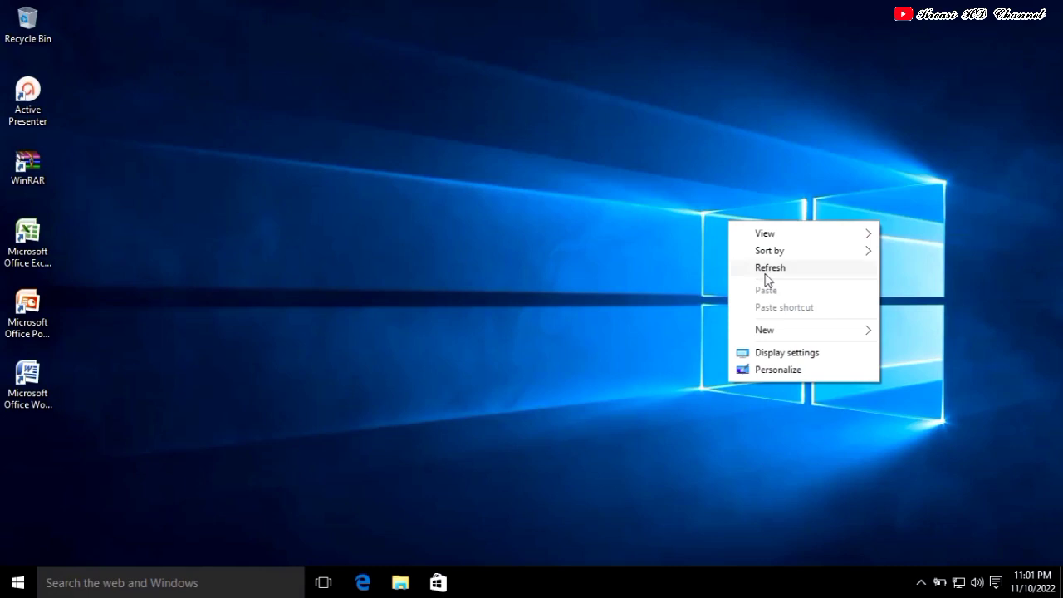
{"action": "left_click", "coordinate": [764, 274]}
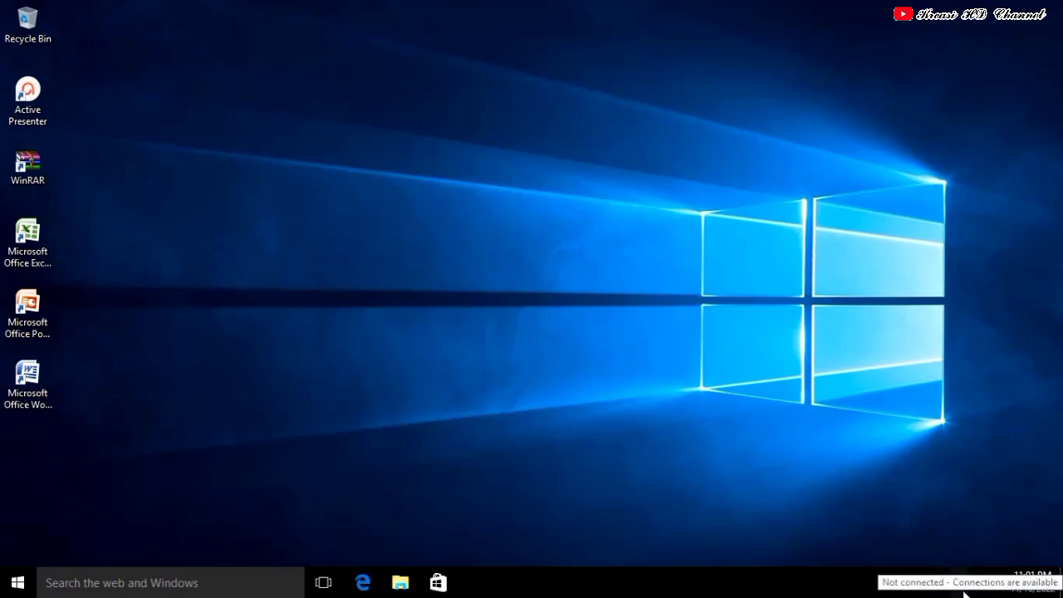
- Connect to the GMC_Hotspot Wi-Fi network from the tray network list
{"action": "left_click", "coordinate": [964, 590]}
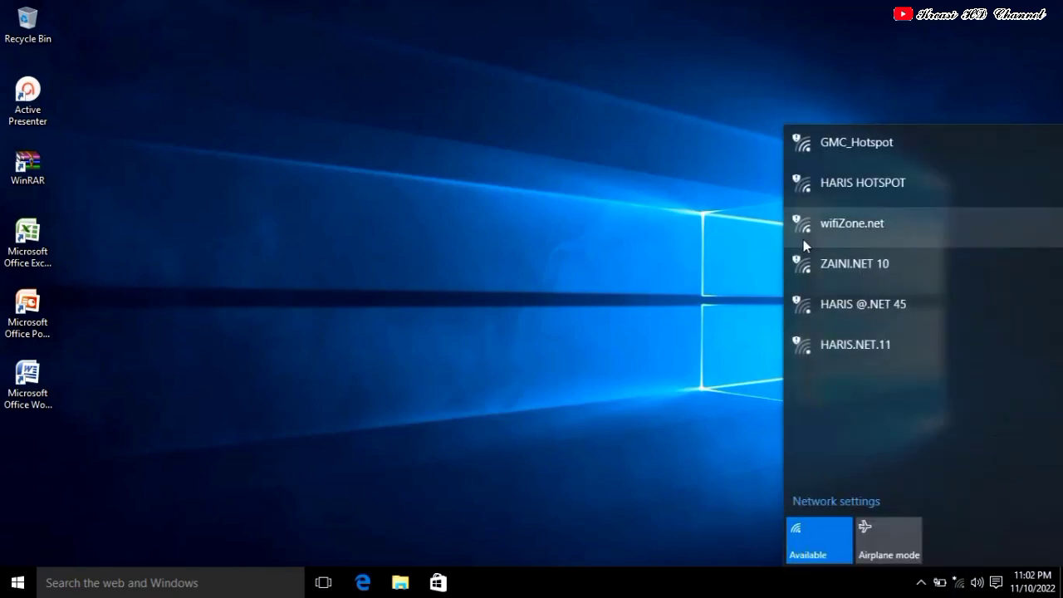
{"action": "left_click", "coordinate": [893, 153]}
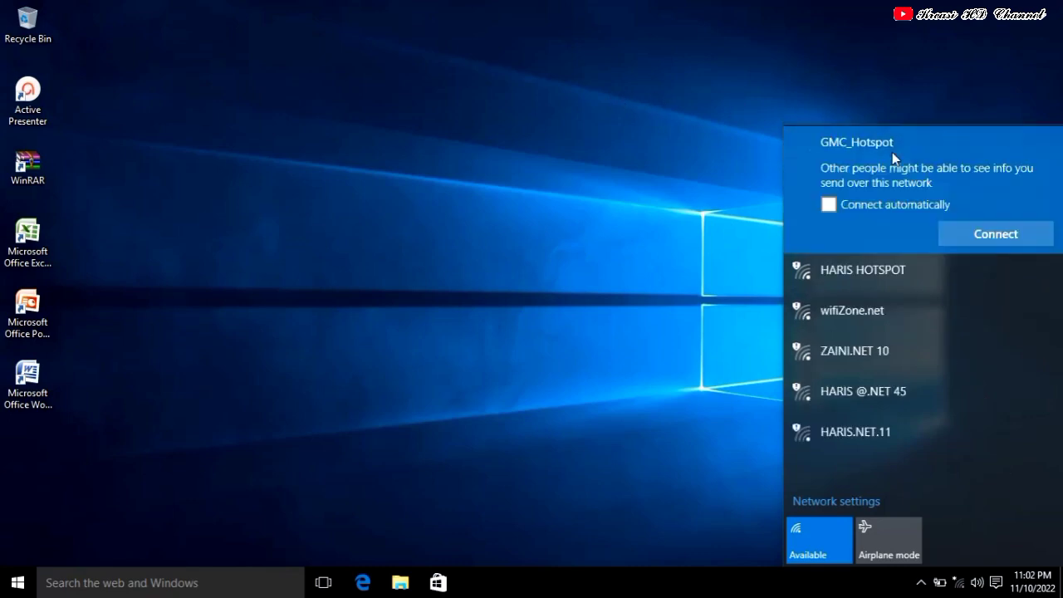
{"action": "left_click", "coordinate": [999, 231]}
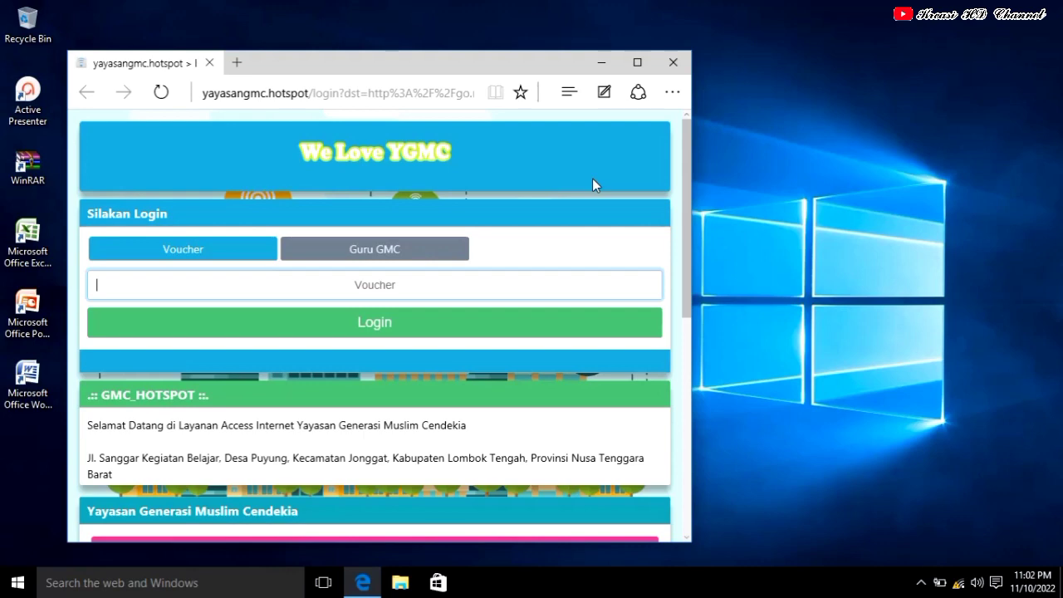
- Maximise Edge, log in on the Guru GMC tab with the account username and password, and decline saving it
{"action": "left_click", "coordinate": [638, 63]}
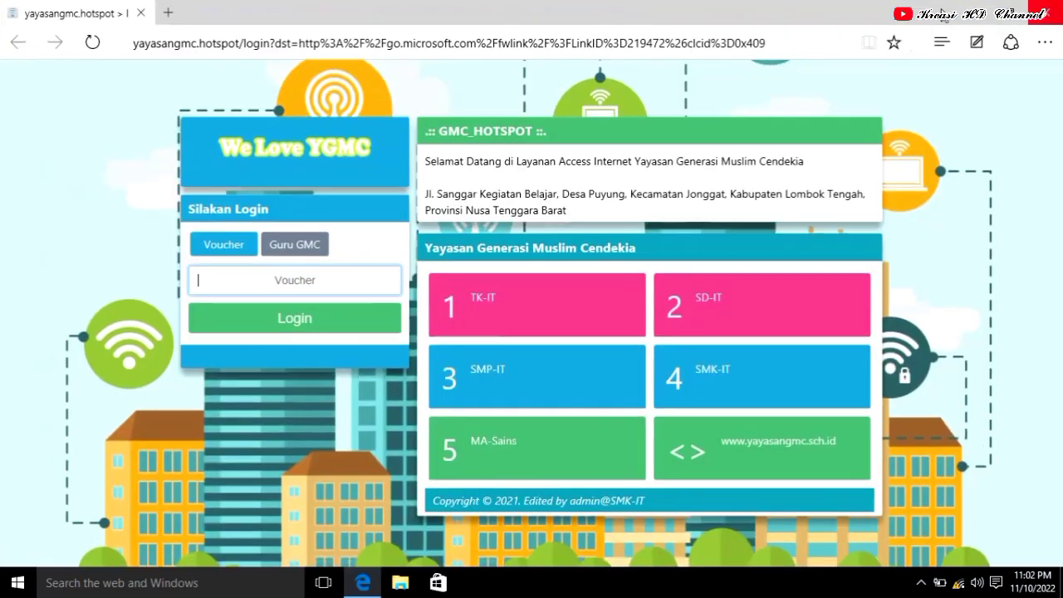
{"action": "left_click", "coordinate": [287, 244]}
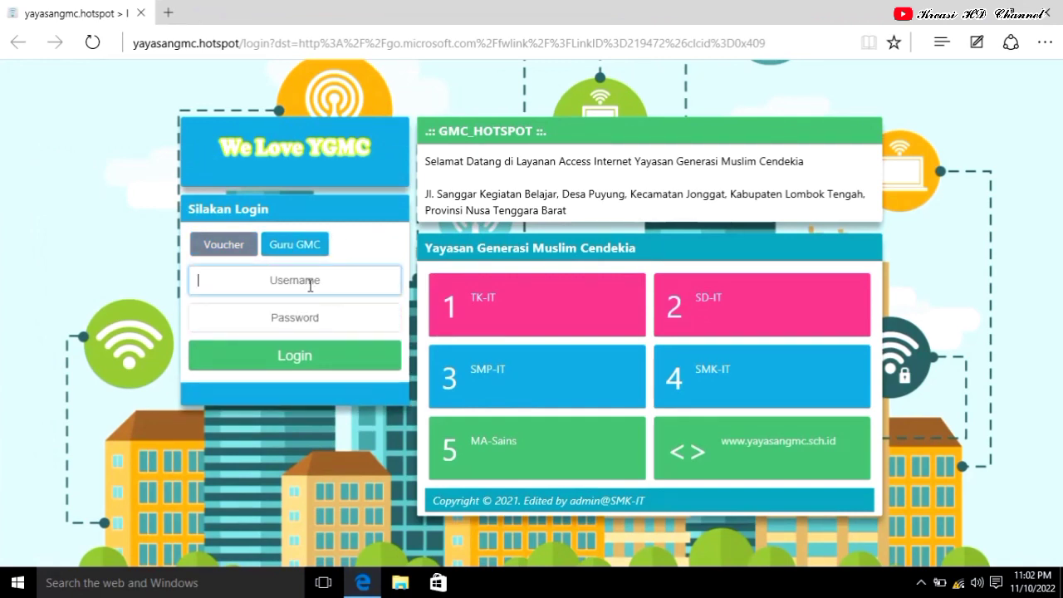
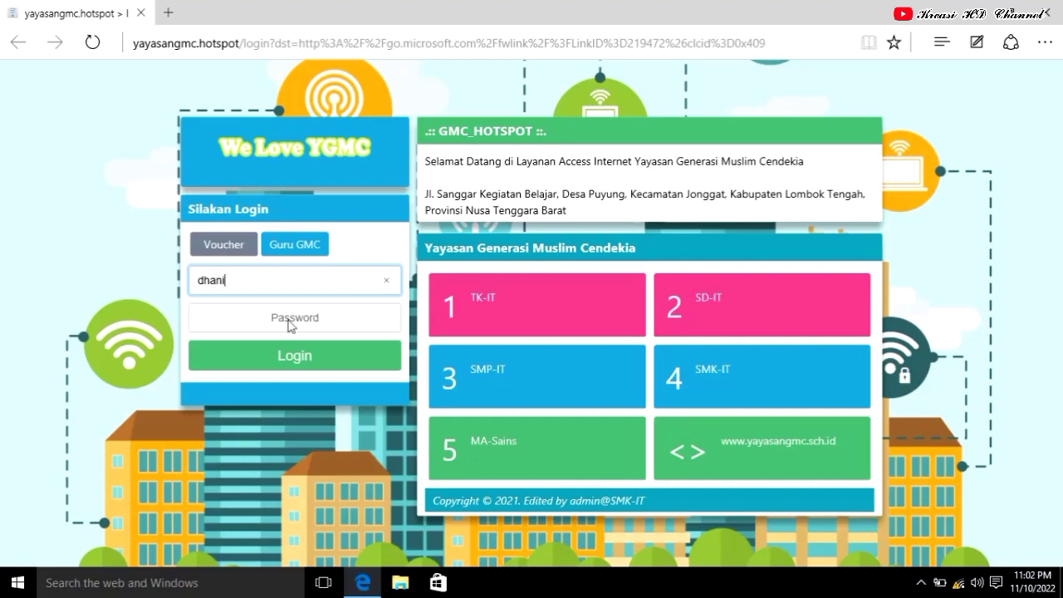
{"action": "left_click", "coordinate": [289, 320]}
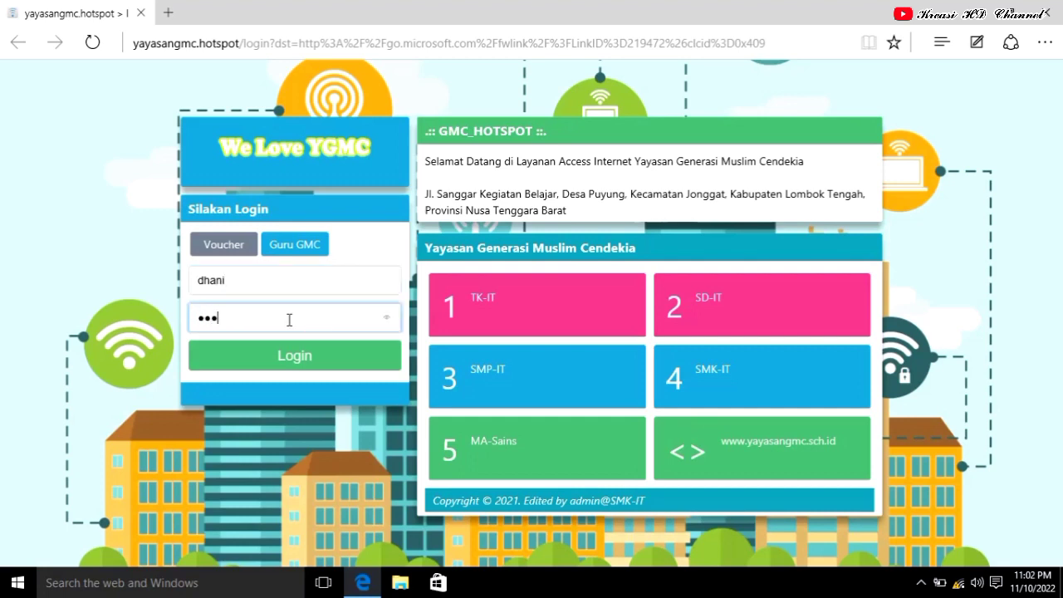
{"action": "left_click", "coordinate": [281, 357]}
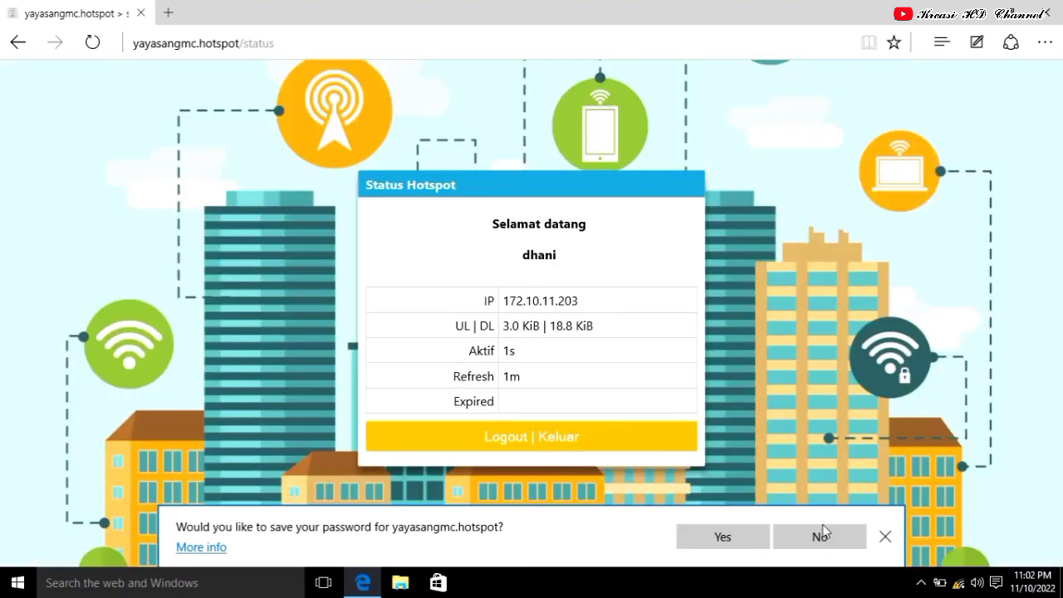
{"action": "left_click", "coordinate": [882, 536]}
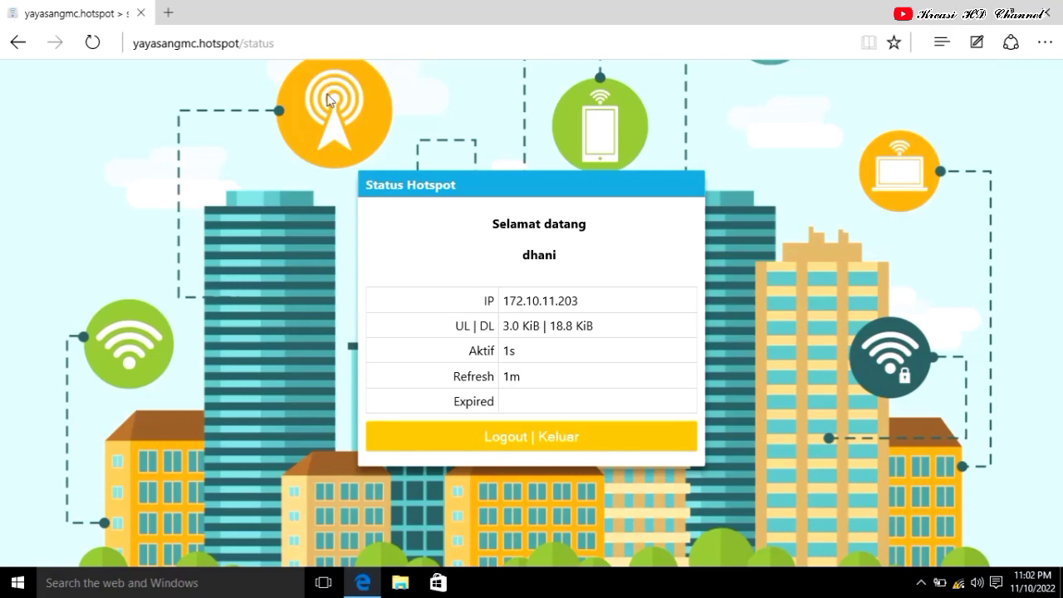
- Minimise Edge, then refresh the desktop eight times
{"action": "left_click", "coordinate": [985, 18]}
{"action": "right_click", "coordinate": [667, 215]}
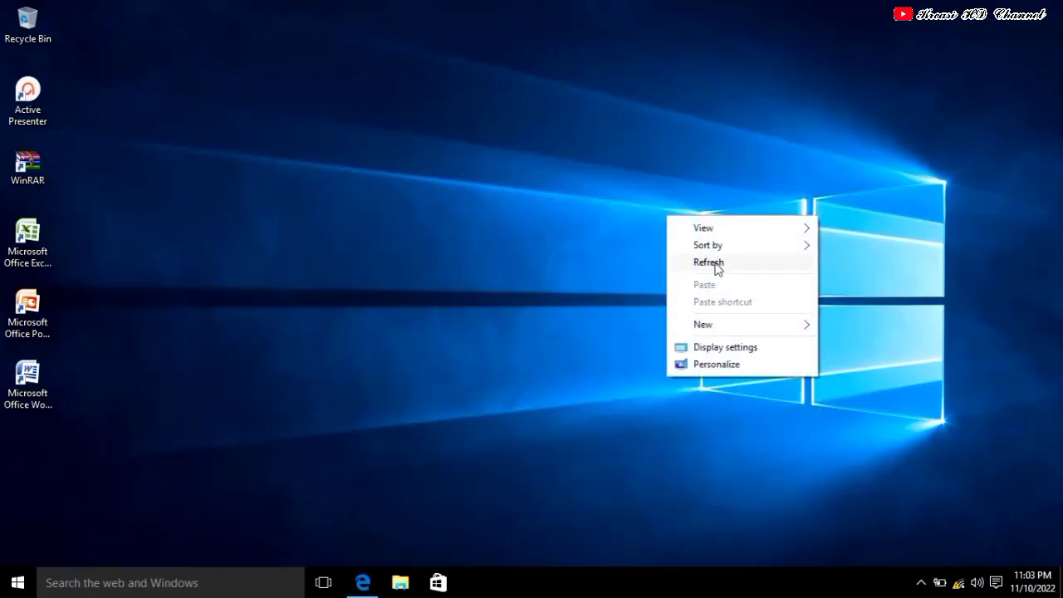
{"action": "left_click", "coordinate": [717, 267]}
{"action": "right_click", "coordinate": [657, 220]}
{"action": "left_click", "coordinate": [697, 268]}
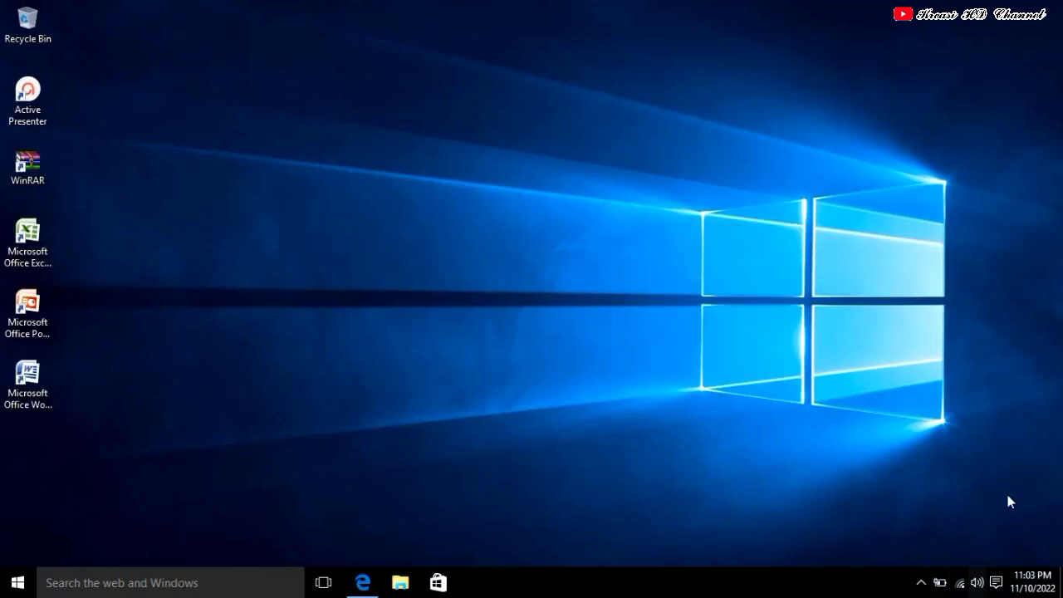
{"action": "right_click", "coordinate": [591, 210]}
{"action": "left_click", "coordinate": [625, 256]}
{"action": "right_click", "coordinate": [593, 236]}
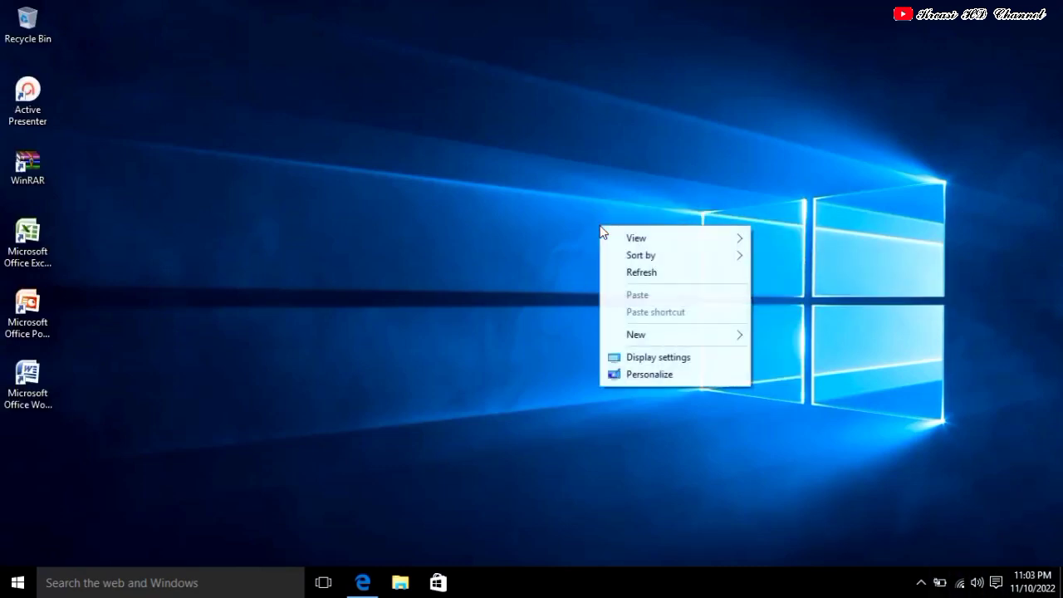
{"action": "left_click", "coordinate": [629, 273]}
{"action": "right_click", "coordinate": [593, 235]}
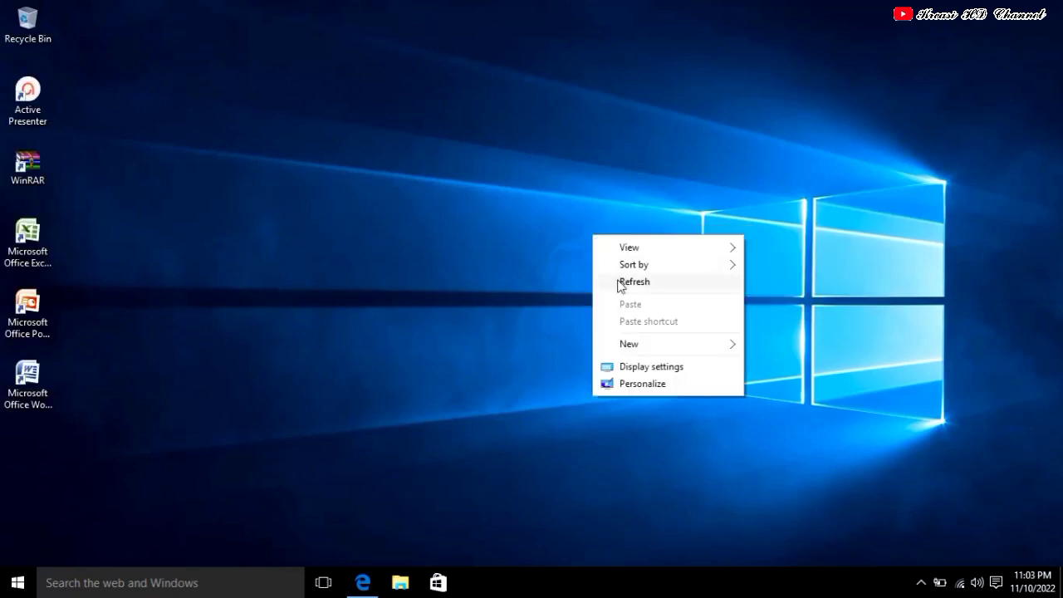
{"action": "left_click", "coordinate": [627, 282]}
{"action": "right_click", "coordinate": [595, 256]}
{"action": "left_click", "coordinate": [629, 302]}
{"action": "right_click", "coordinate": [582, 255]}
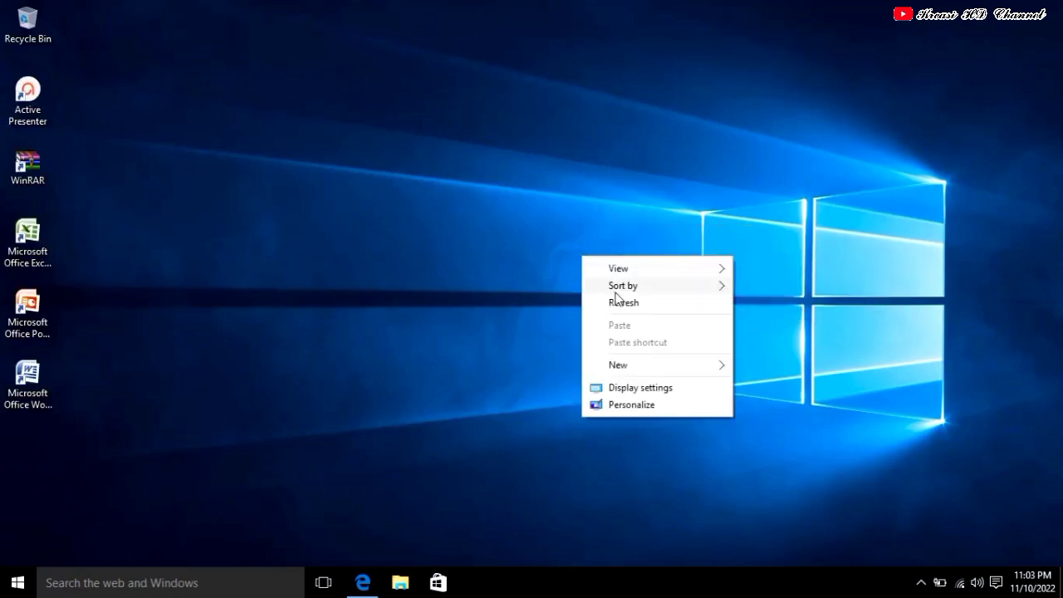
{"action": "left_click", "coordinate": [625, 303]}
{"action": "right_click", "coordinate": [517, 236]}
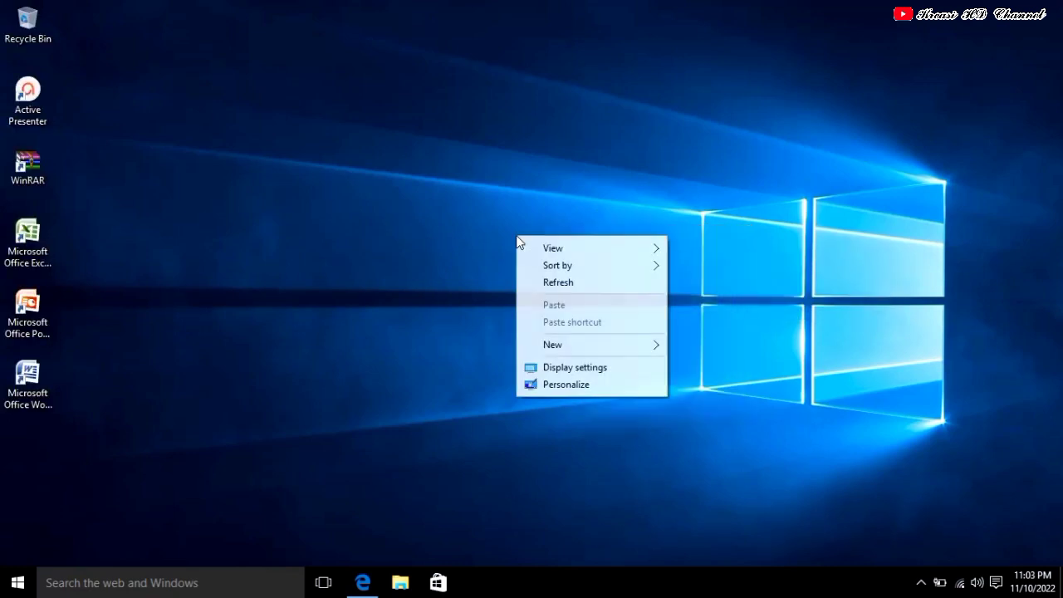
{"action": "left_click", "coordinate": [546, 283]}
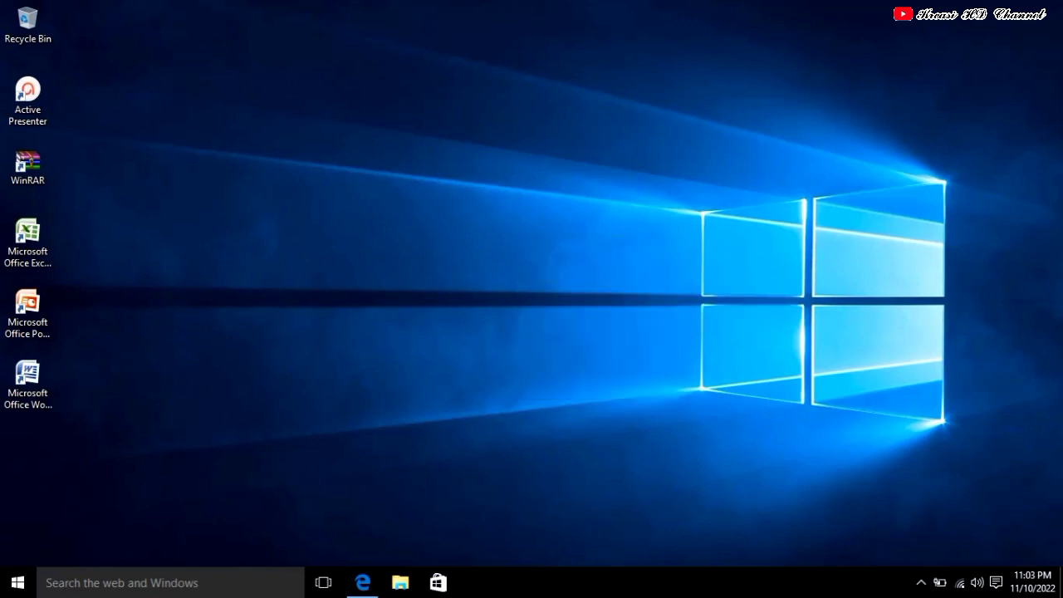